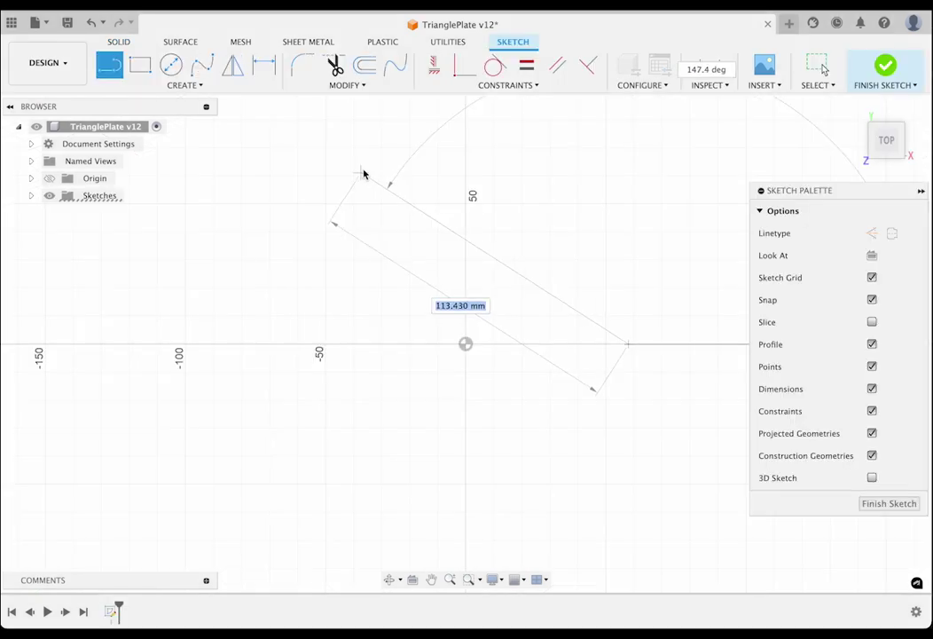
Step: Sketch a closed triangle of three lines around the origin, with its upper slanted side about 113 mm long
left_click(368, 163)
left_click(342, 471)
left_click(628, 344)
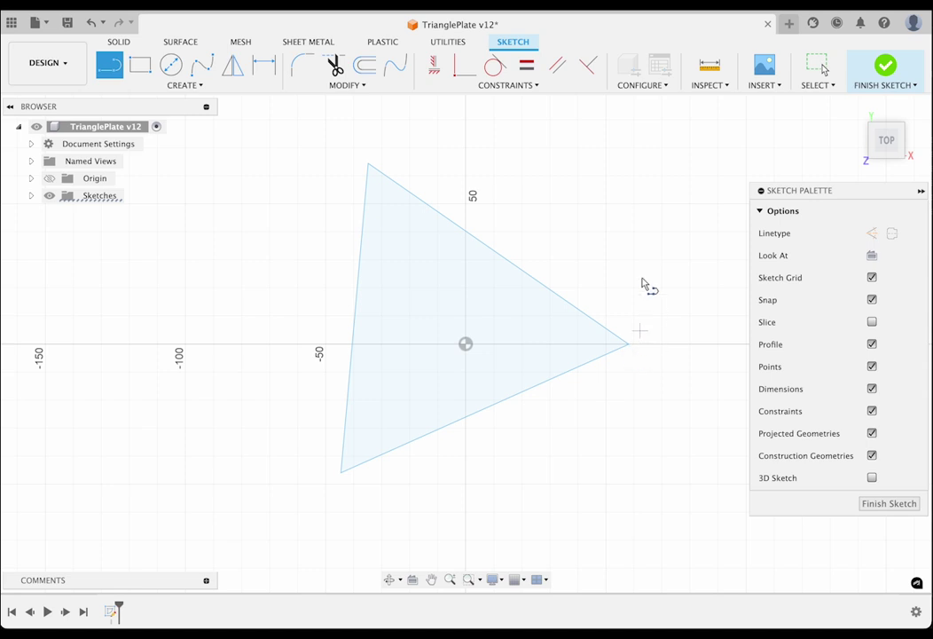
Step: Dimension the triangle's upper slanted side with the user parameter outer
key("d")
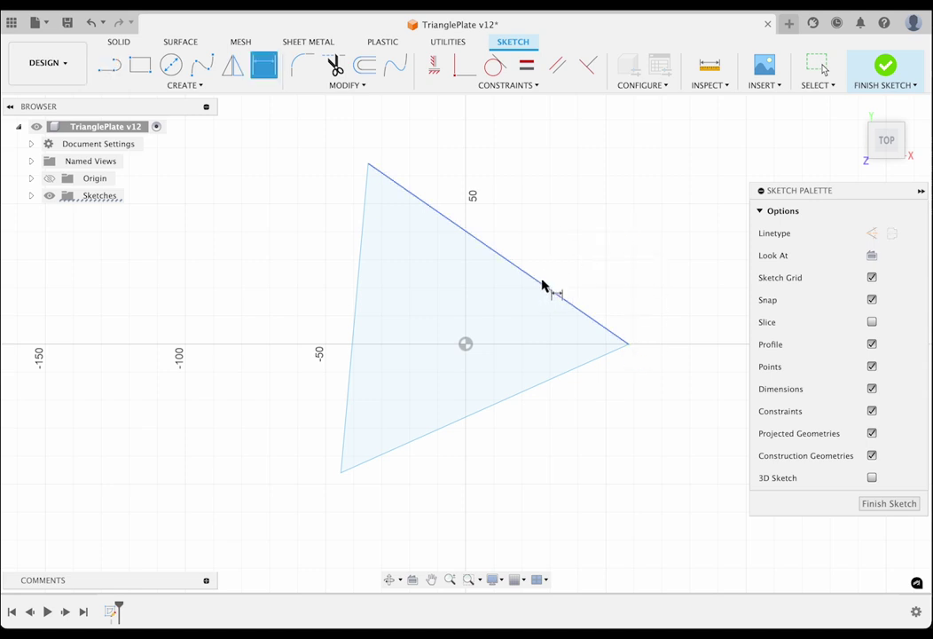
left_click(541, 289)
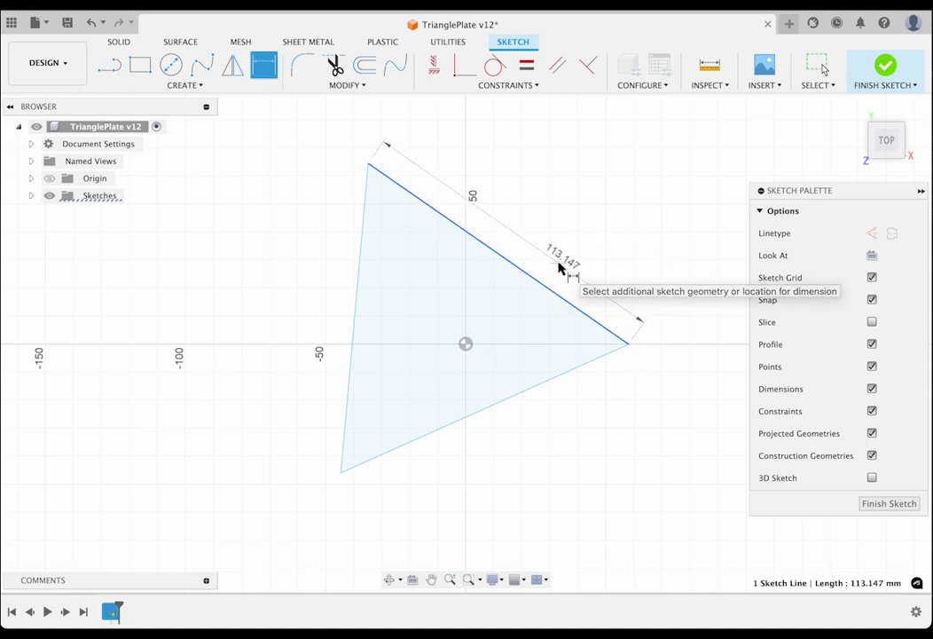
left_click(558, 262)
type("out")
key("Return")
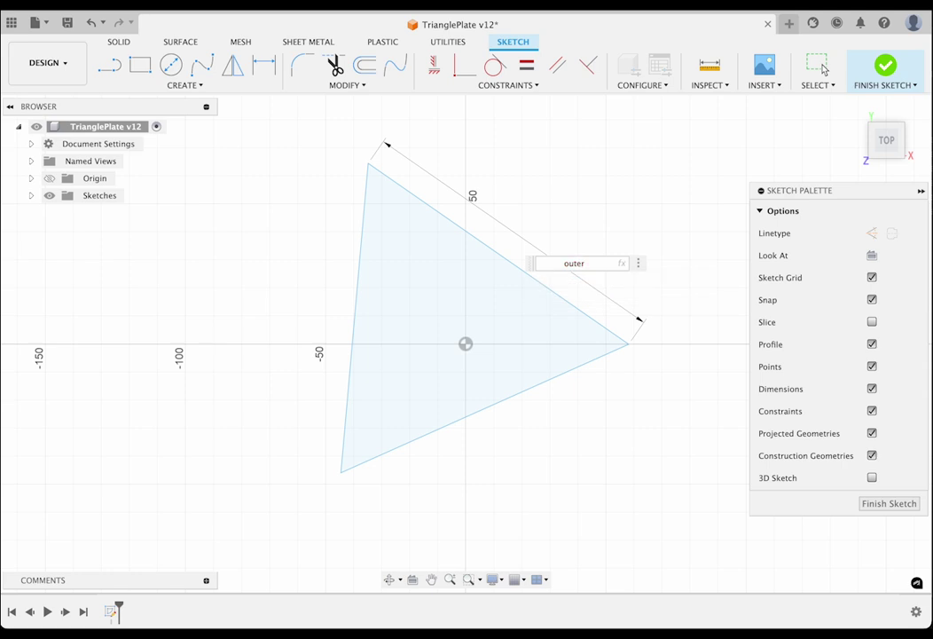
key("Return")
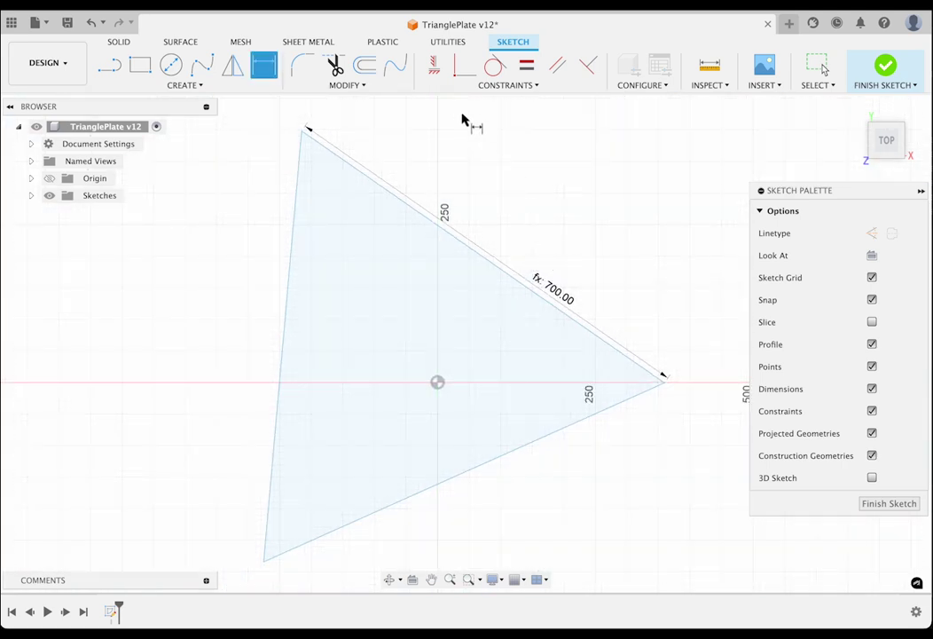
Step: Apply Equal constraints so all three sides of the triangle have the same length
left_click(526, 67)
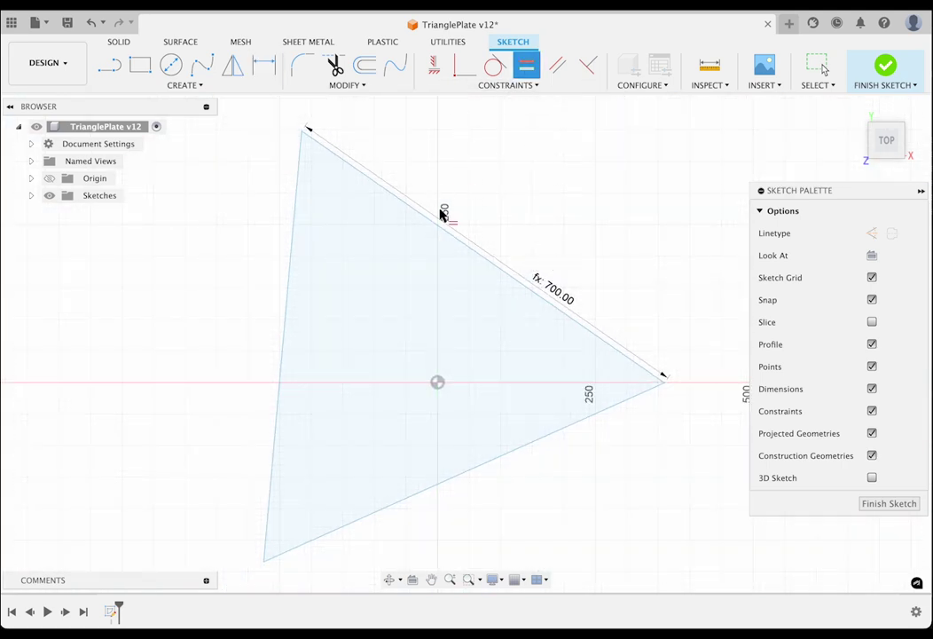
left_click(436, 229)
left_click(297, 244)
left_click(449, 249)
left_click(522, 451)
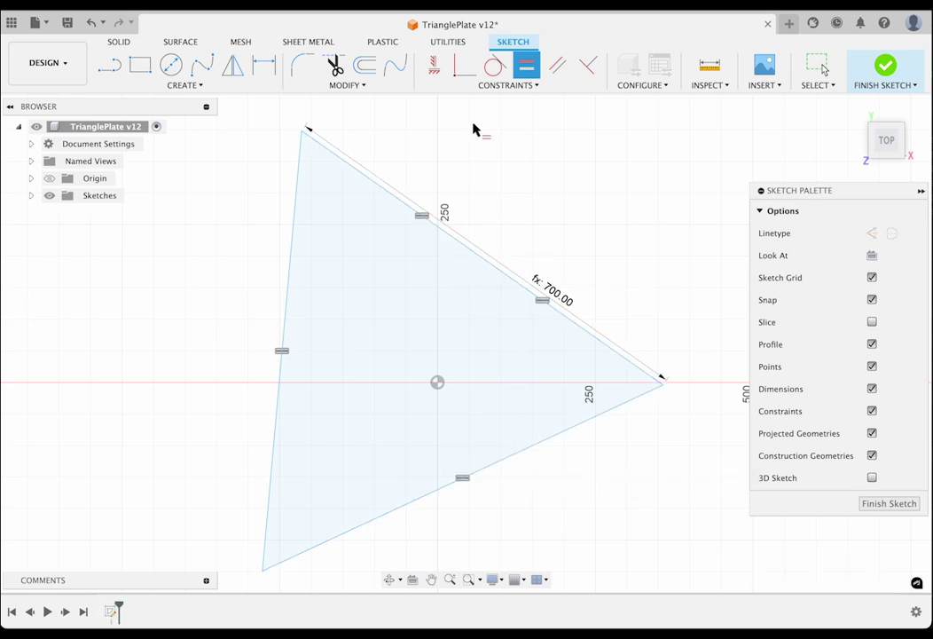
Step: Constrain the triangle's left side to vertical and make its right corner coincident with the origin
left_click(434, 65)
left_click(286, 318)
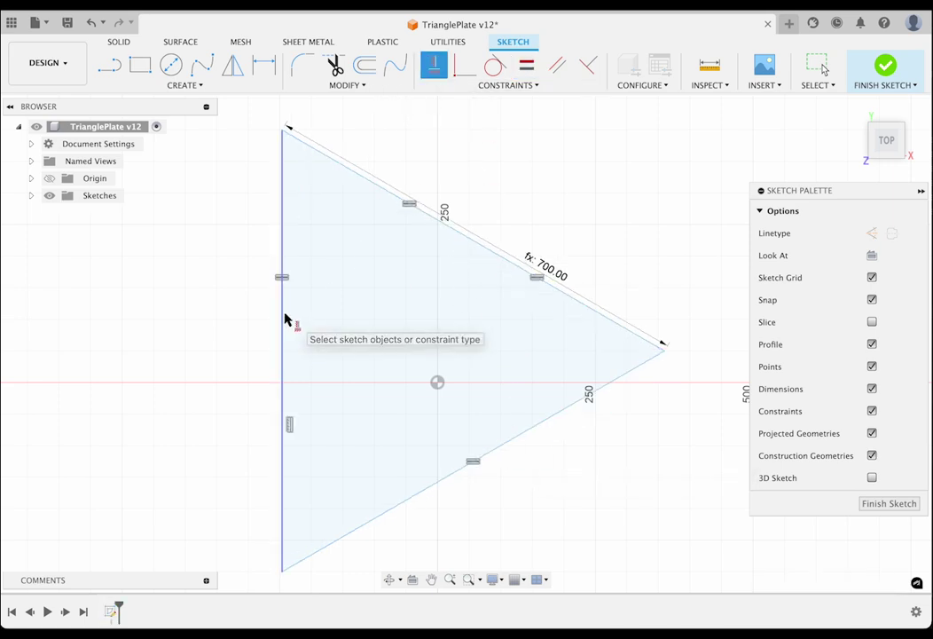
left_click(465, 65)
left_click(665, 350)
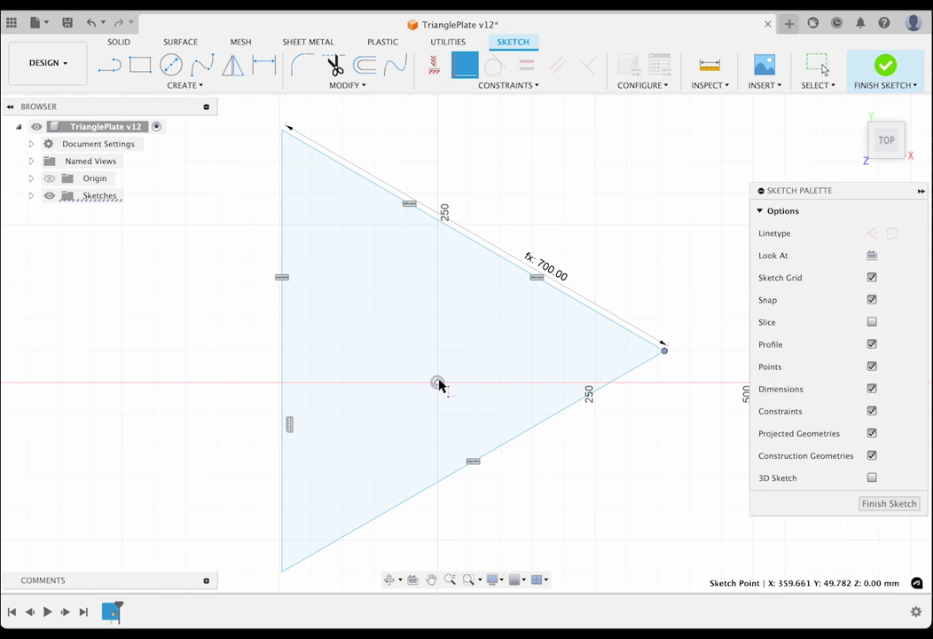
left_click(438, 383)
Step: Draw a center-point arc inside the triangle, centred on the lower-left corner, with the parameter arc as its radius
scroll(527, 371, "down", 3)
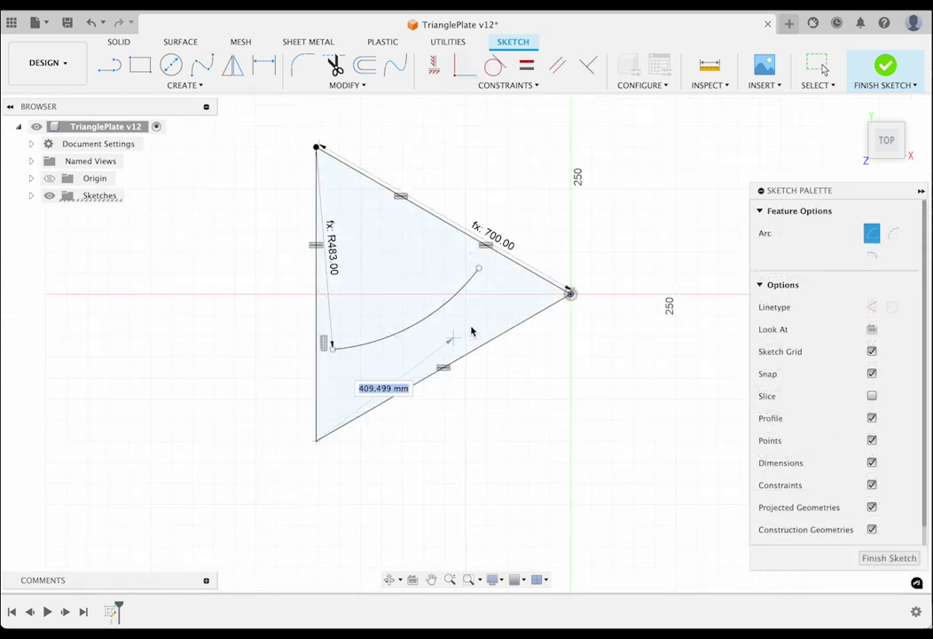
type("arc")
key("Return")
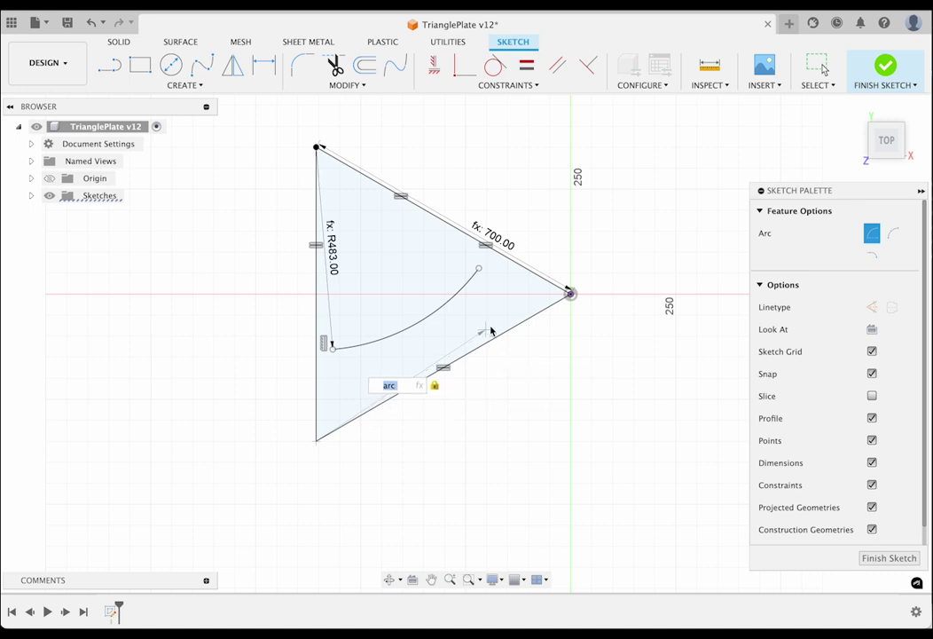
left_click(497, 315)
left_click(342, 238)
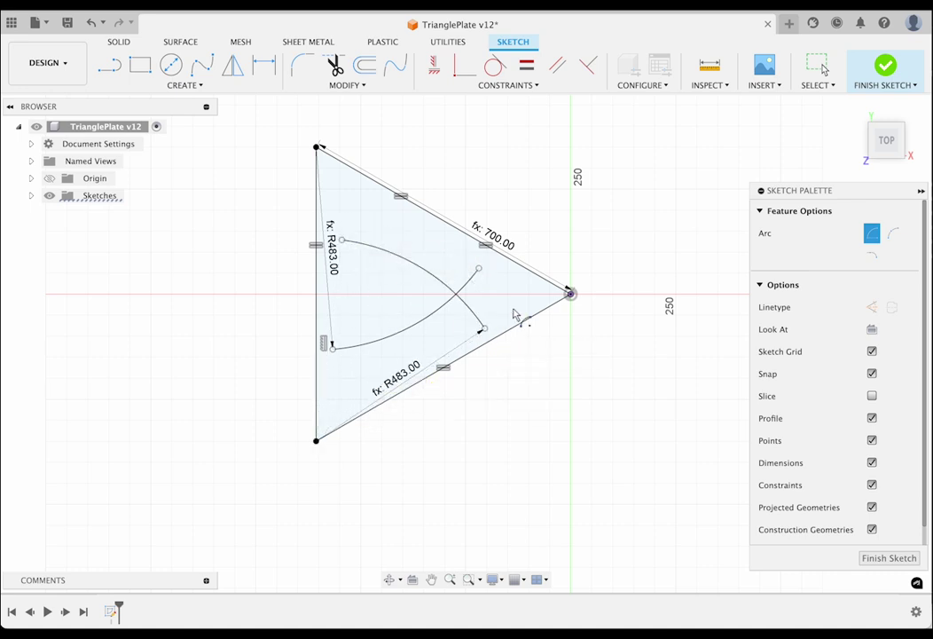
Step: Draw a third center-point arc inside the triangle, centred on the right corner, with the parameter arc as its radius
left_click(571, 294)
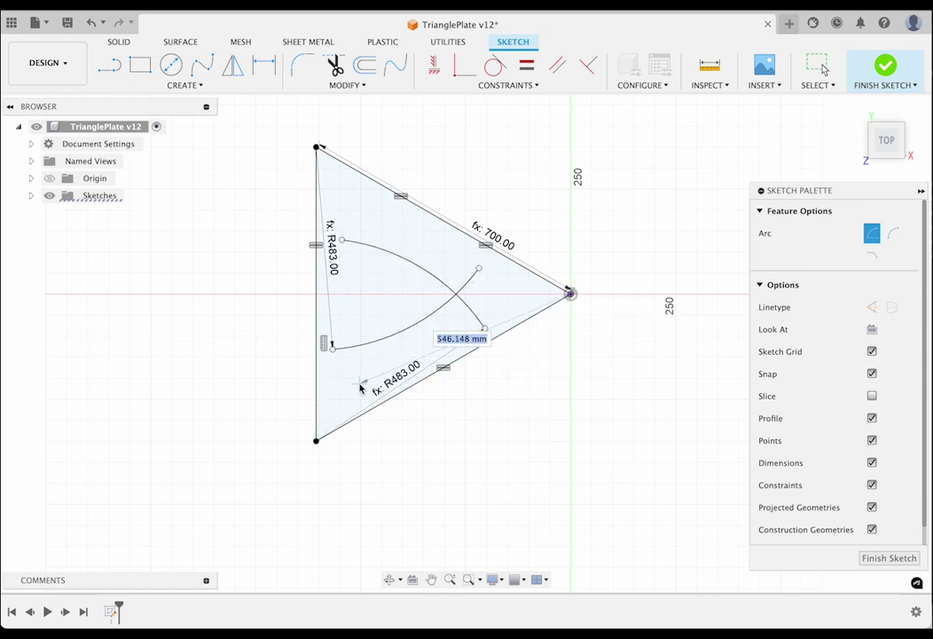
type("arc")
key("Return")
left_click(505, 333)
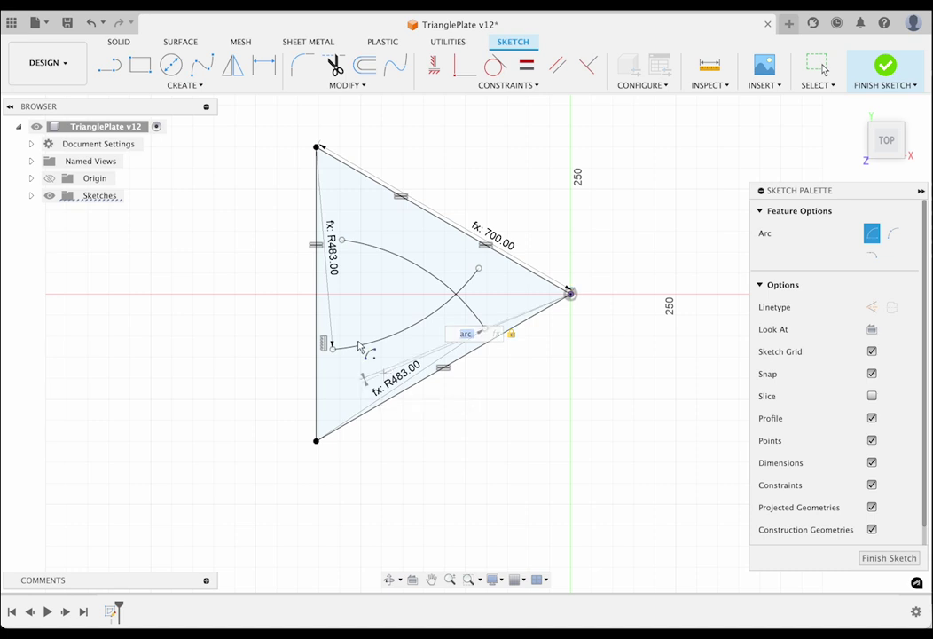
left_click(360, 217)
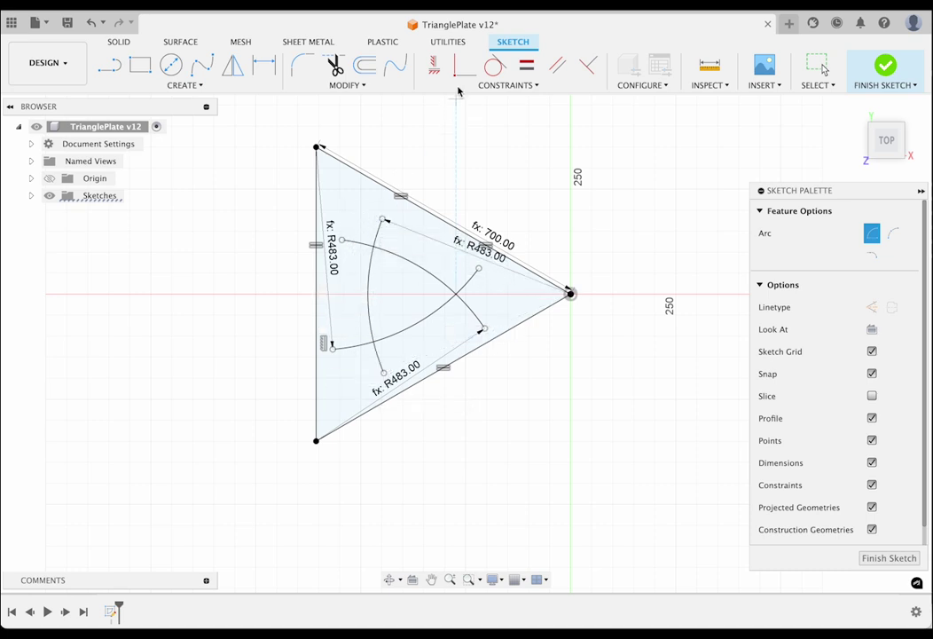
Step: Make the loose ends of the three arcs coincident in pairs to form a closed curved triangle
left_click(463, 65)
left_click(383, 219)
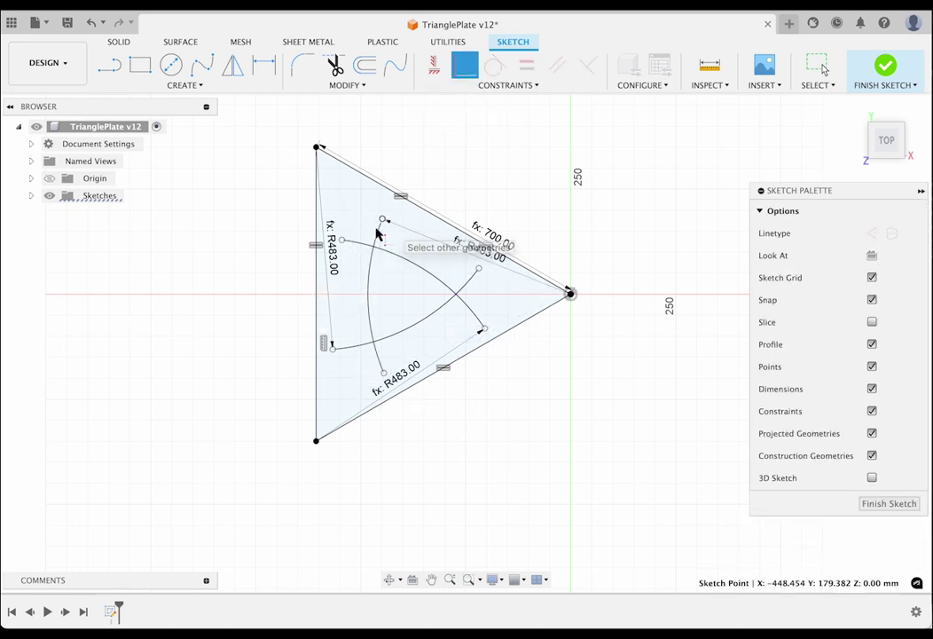
left_click(342, 243)
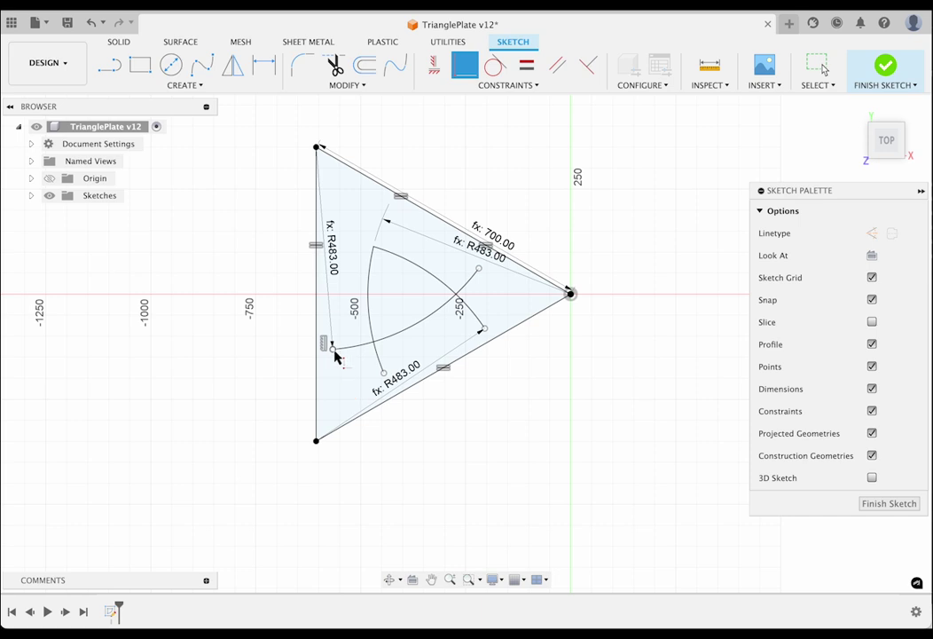
left_click(334, 350)
left_click(384, 373)
left_click(479, 274)
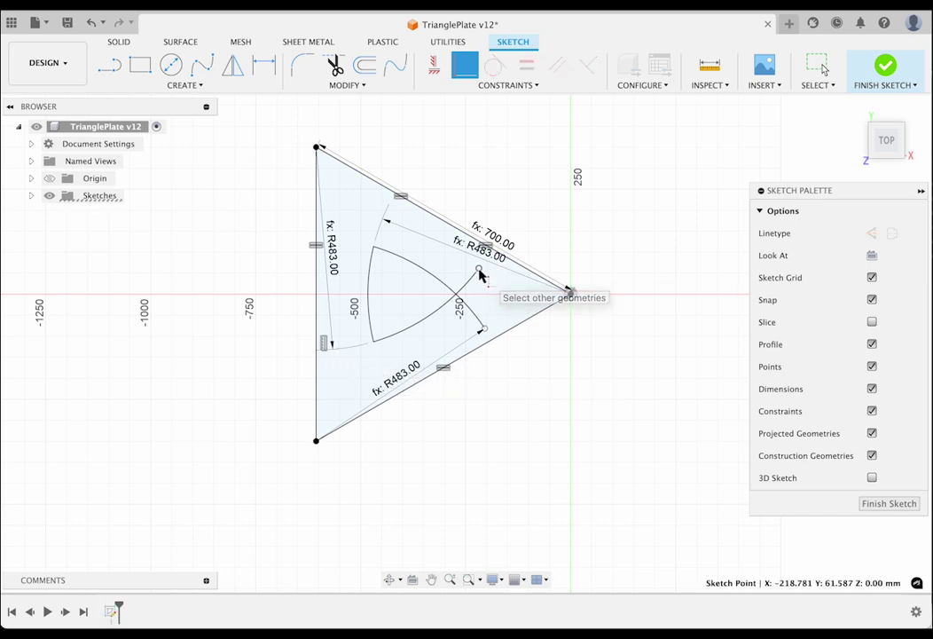
left_click(485, 331)
key("Escape")
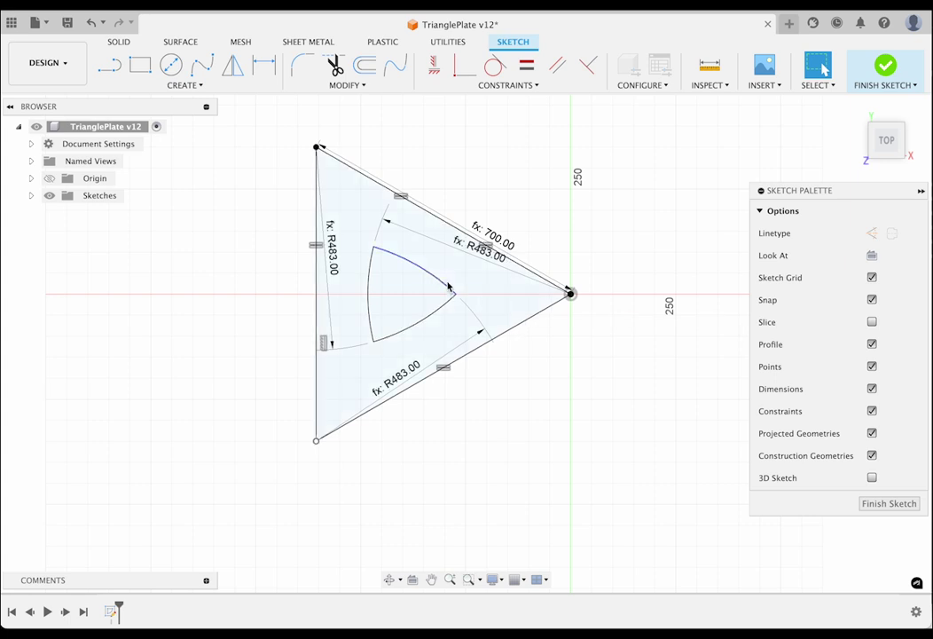
Step: Add a driven dimension between the curved triangle's upper-left and right corners
key("d")
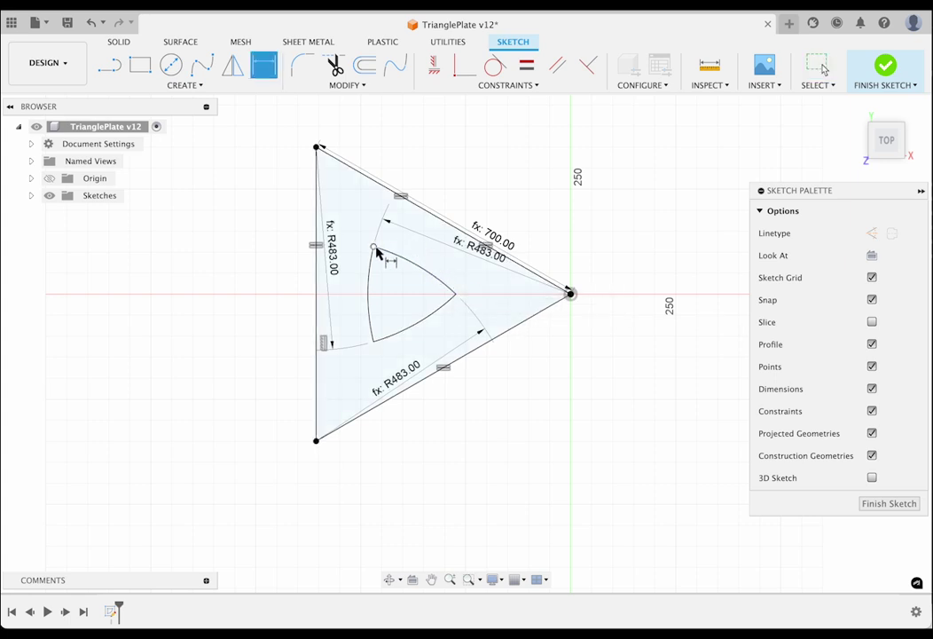
left_click(374, 246)
left_click(456, 293)
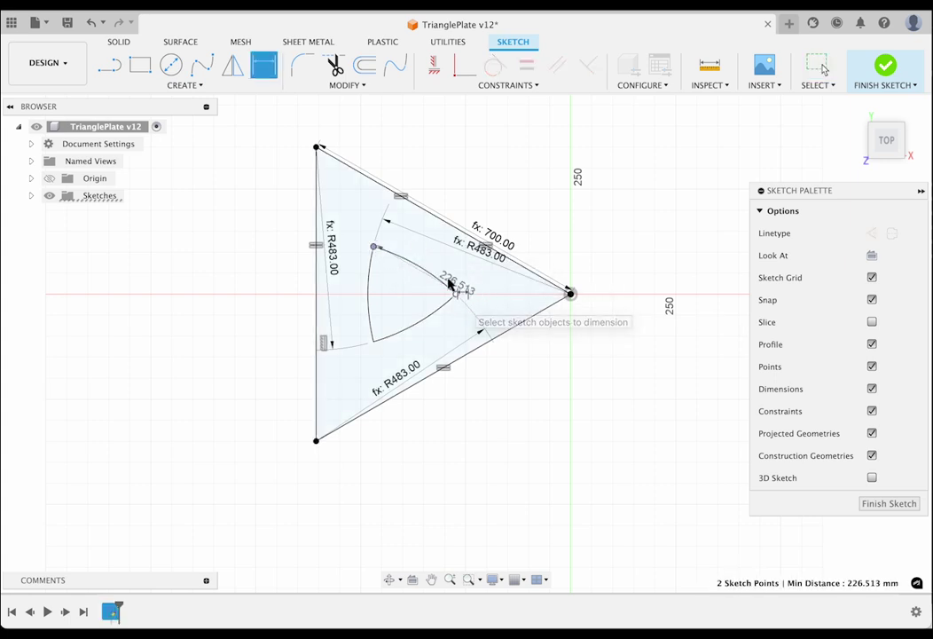
left_click(448, 270)
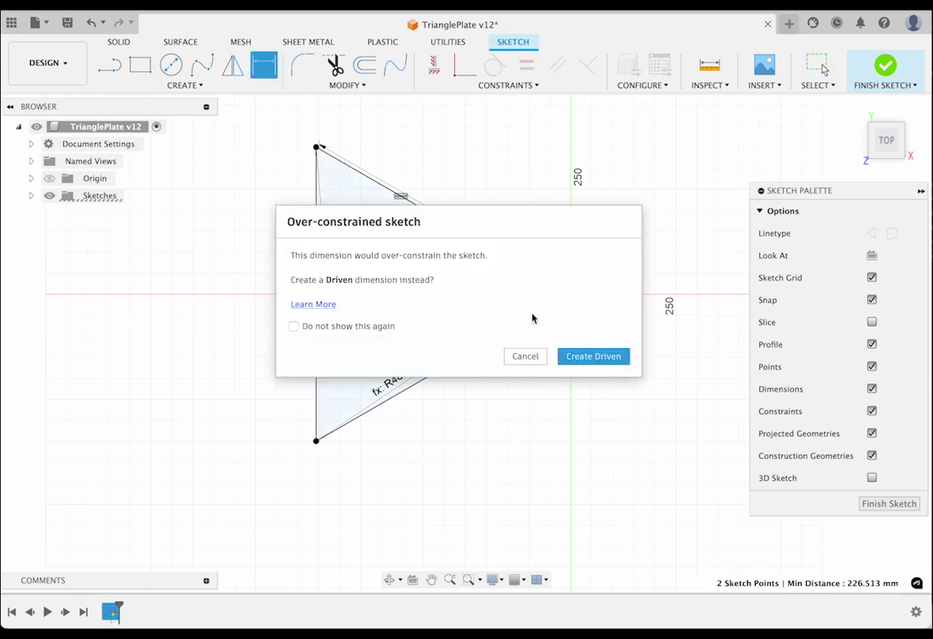
left_click(603, 358)
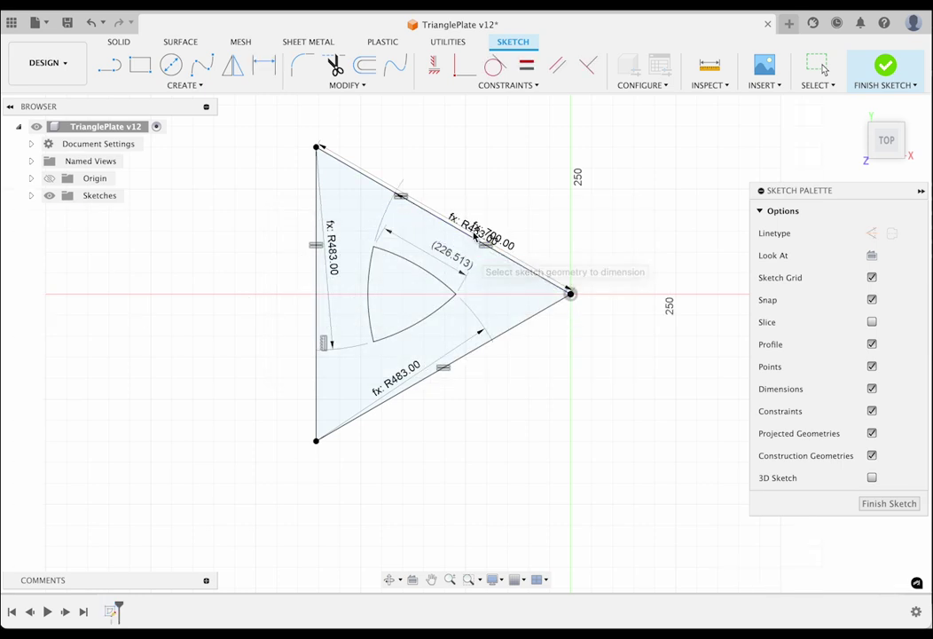
Step: Reposition the three arc radius dimensions outside the large triangle
left_click(486, 211)
left_click(282, 257)
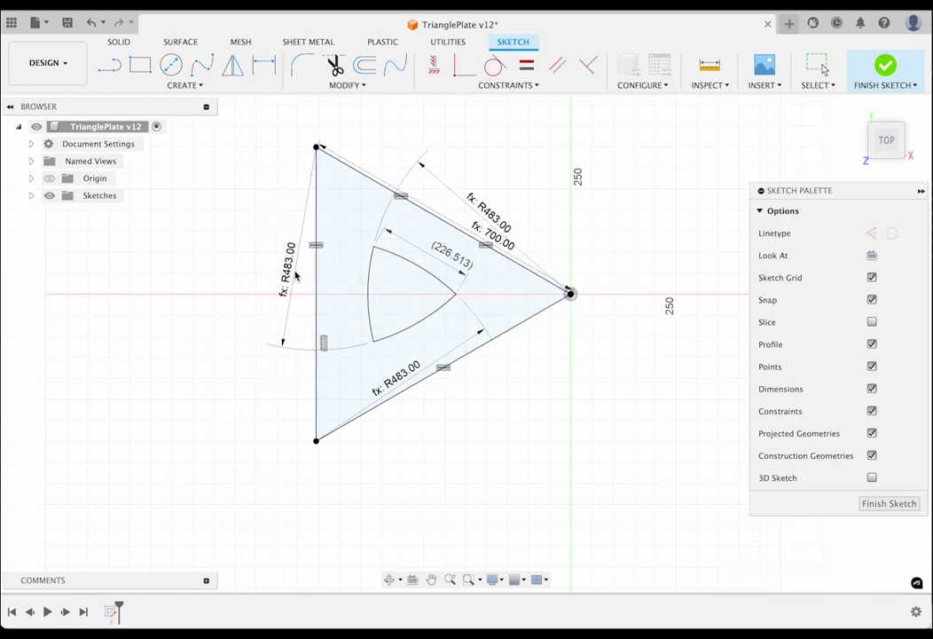
key("Escape")
left_click(424, 401)
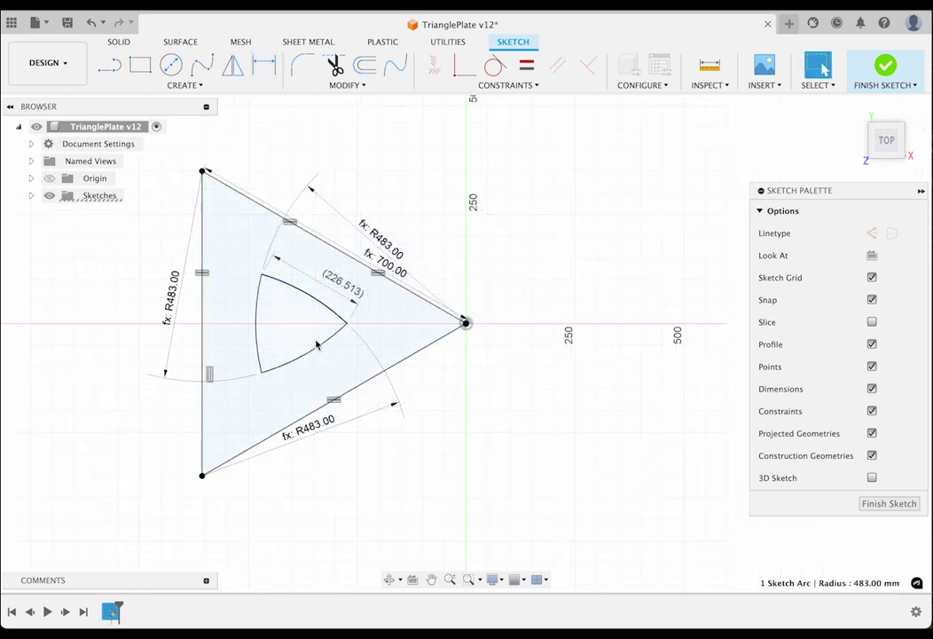
Step: Set the expression of the user parameter arc to 0.692 * outer
left_click(340, 288)
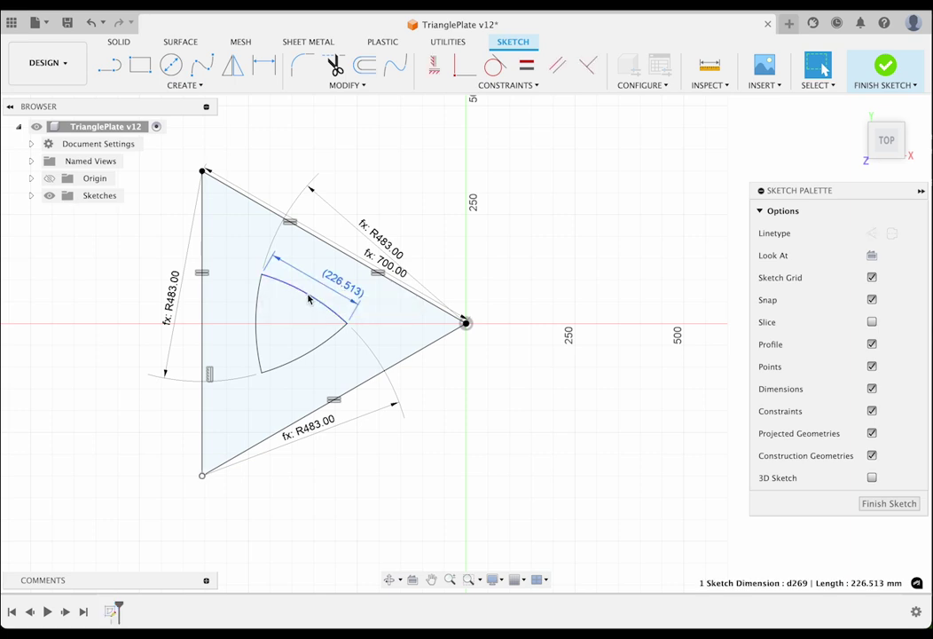
left_click(309, 299)
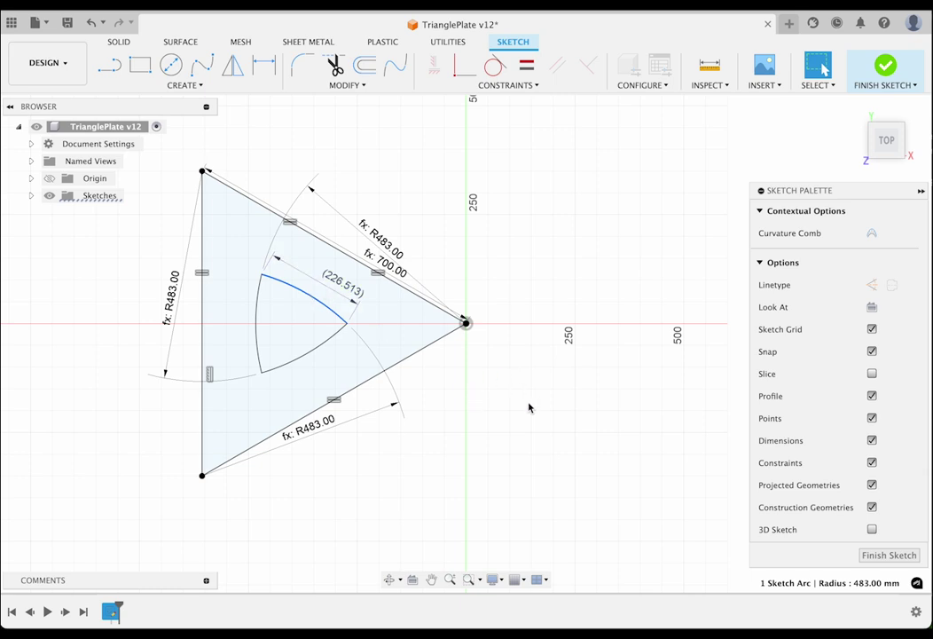
key("ctrl+shift+p")
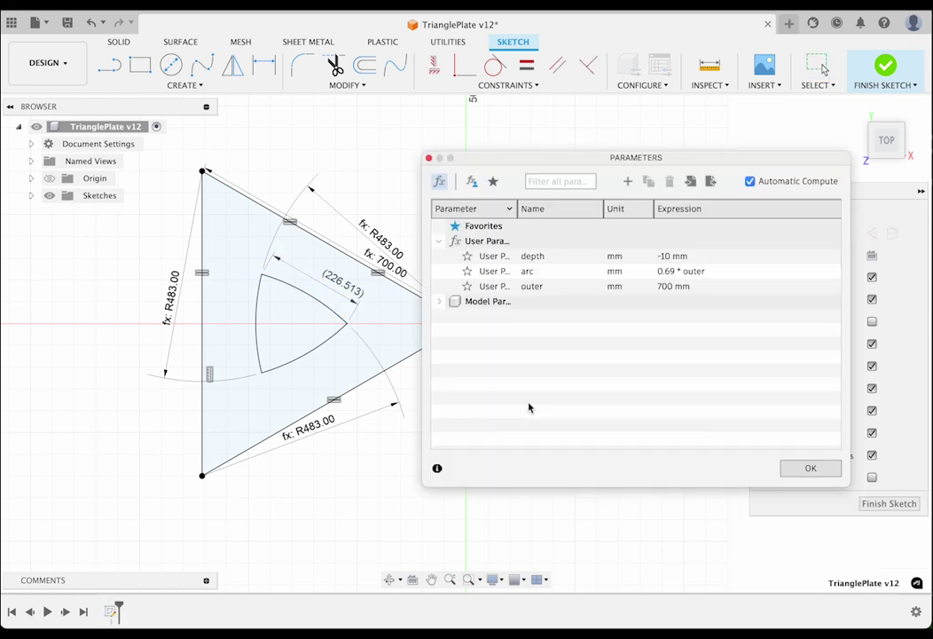
left_click(666, 273)
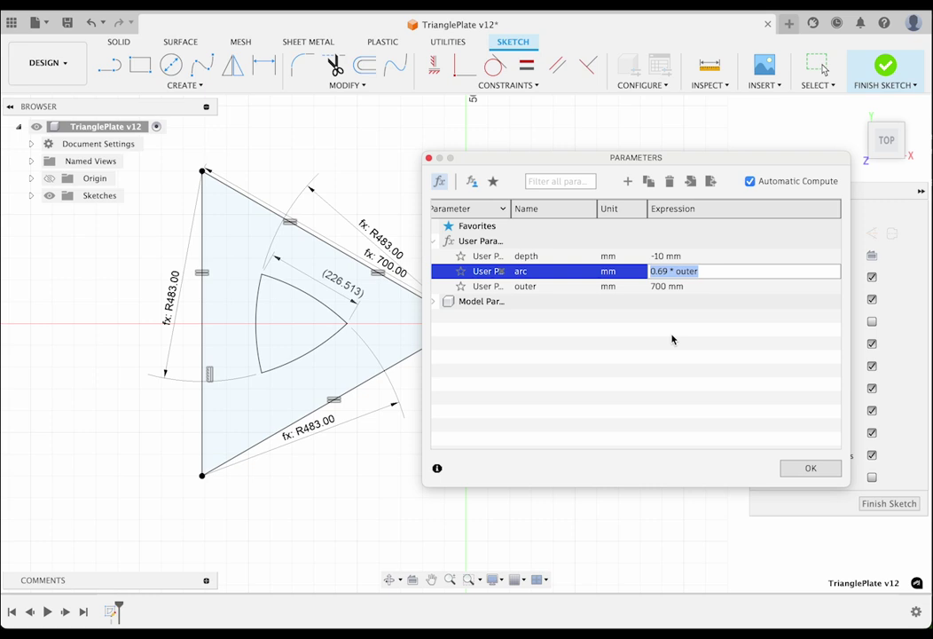
left_click(659, 287)
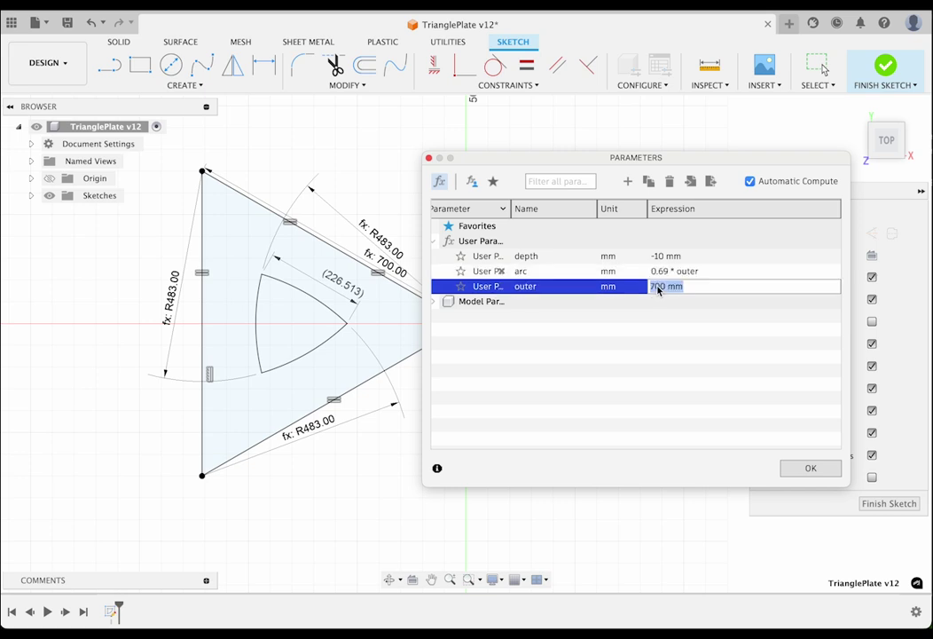
left_click(668, 272)
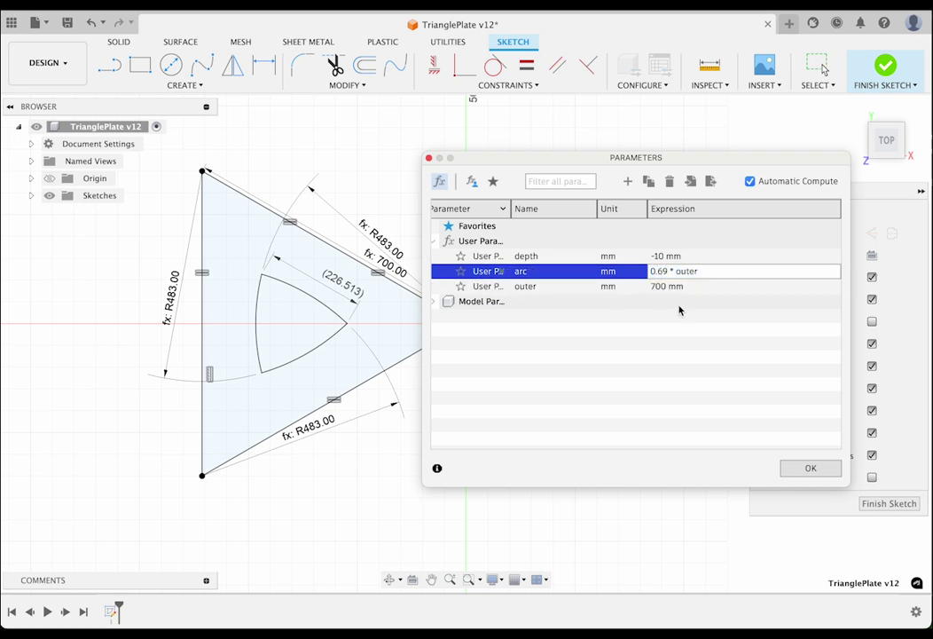
type("2")
key("Return")
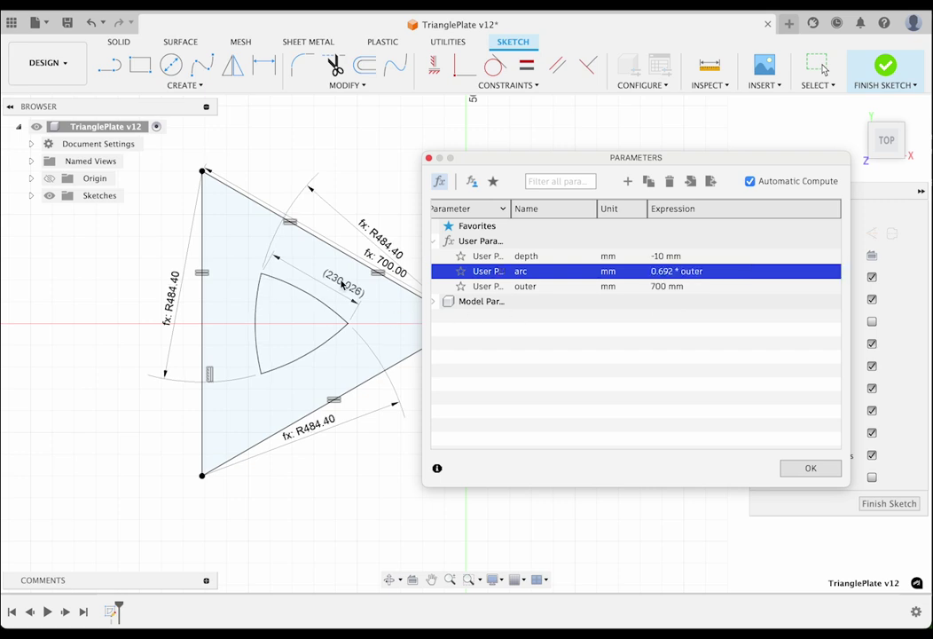
key("Return")
Step: Offset the three arcs of the curved triangle inward by 6 mm, without chain selection
scroll(604, 270, "up", 5)
left_click(418, 229)
key("o")
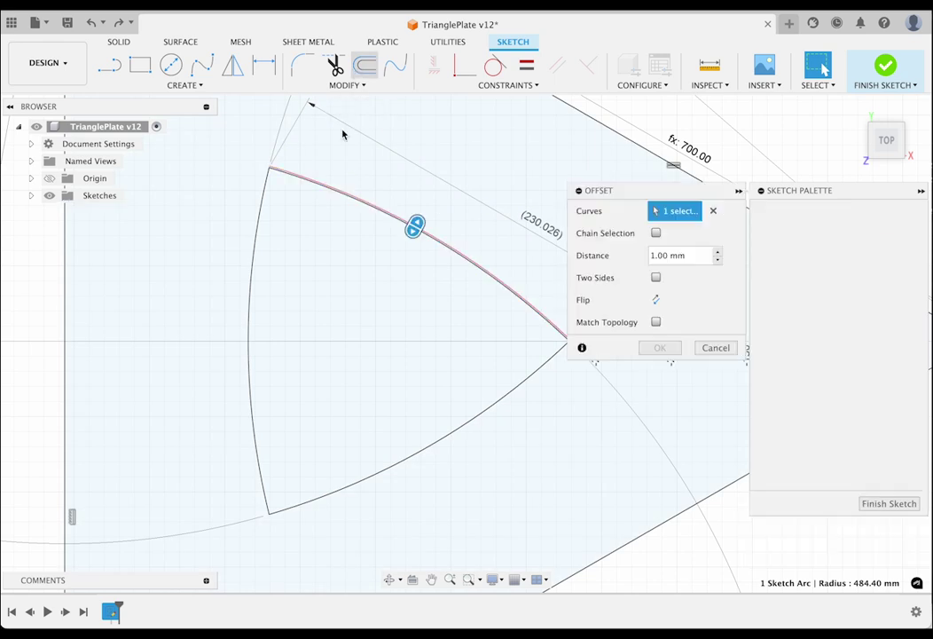
left_click(257, 220)
left_click(529, 379)
type("6")
left_click(655, 300)
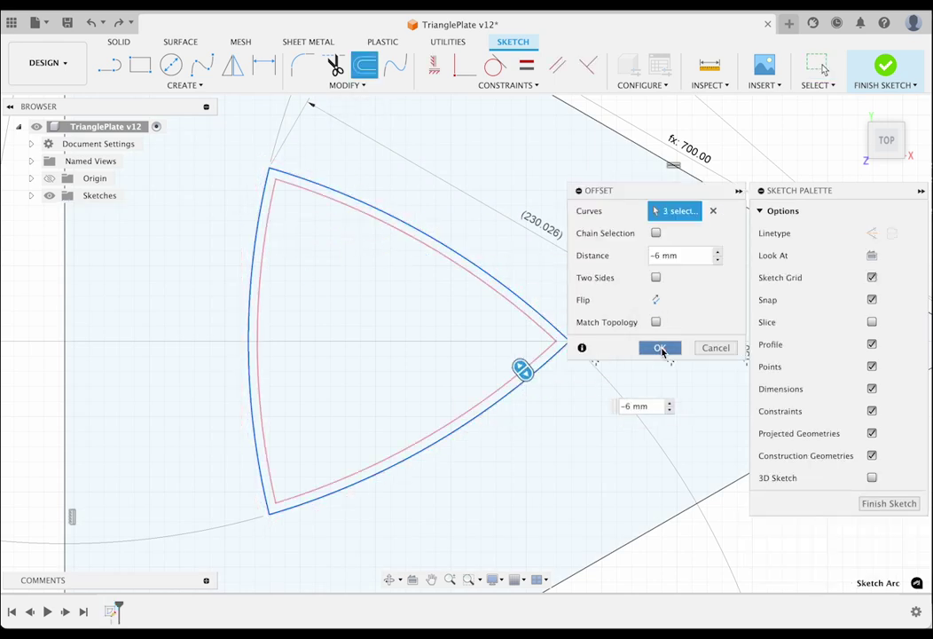
left_click(660, 348)
Step: Offset the outer curved triangle inward by 55 mm with chain selection
left_click(365, 65)
left_click(419, 236)
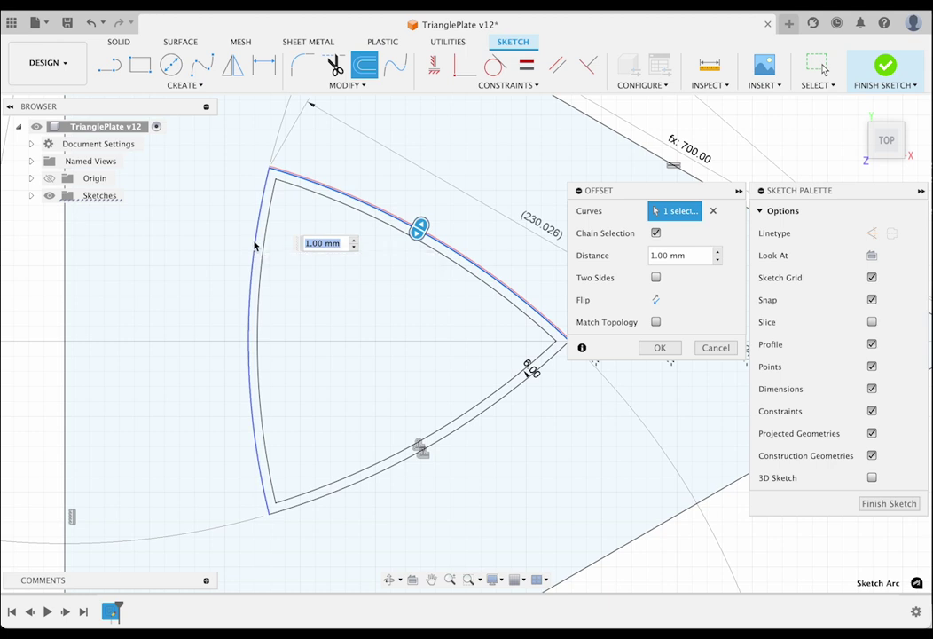
left_click_drag(484, 415, 532, 477)
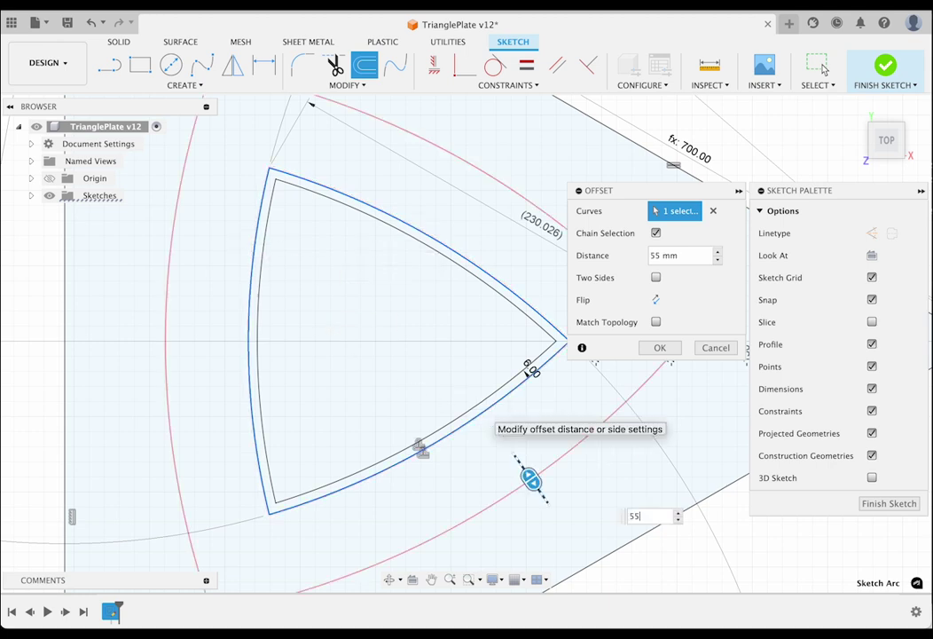
left_click(657, 300)
left_click(660, 348)
scroll(470, 328, "down", 4)
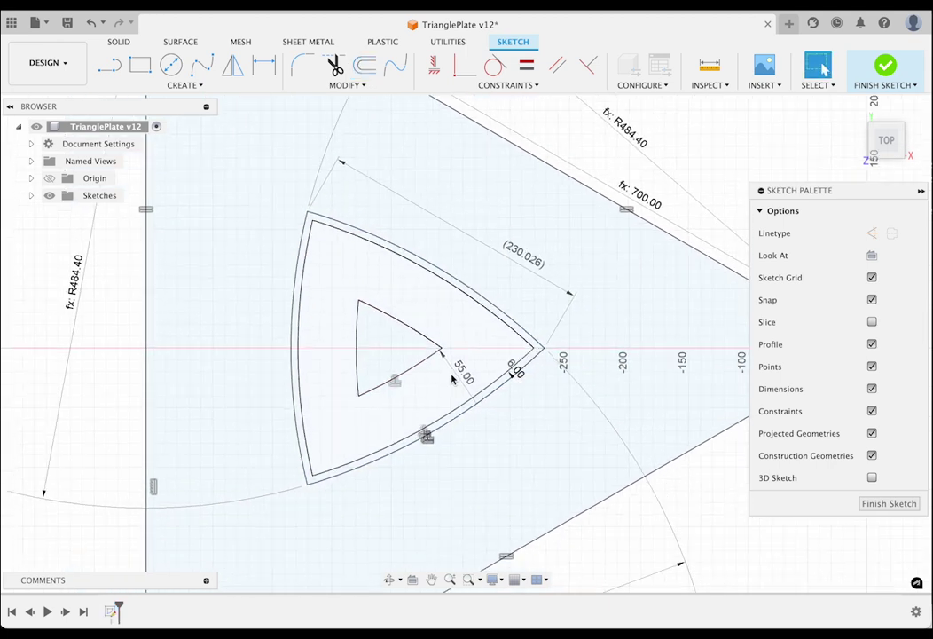
Step: Convert the large triangle's sides and the innermost offset triangle to construction geometry, and finish the sketch
left_click(533, 200)
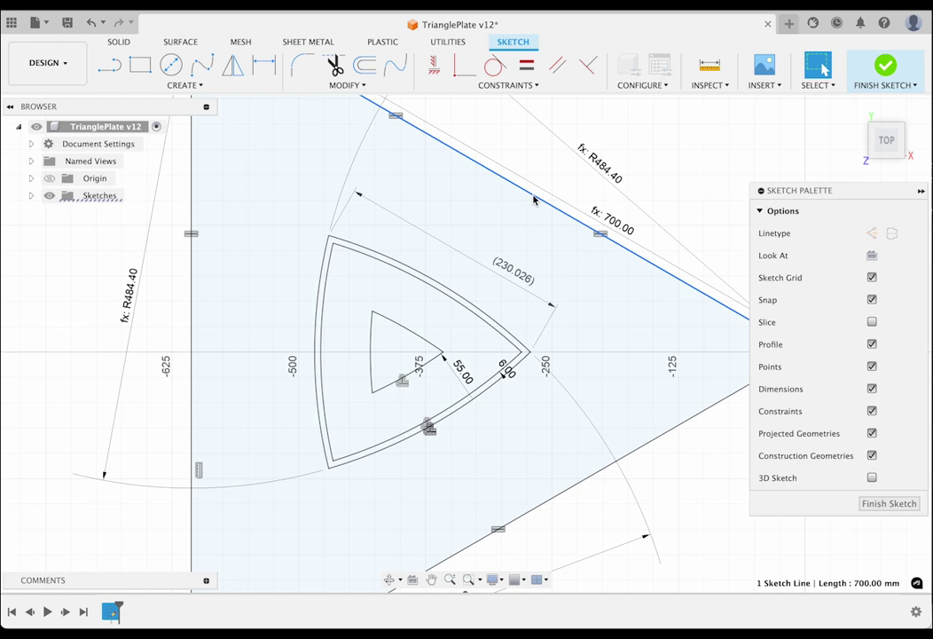
key("x")
left_click(388, 321)
key("x")
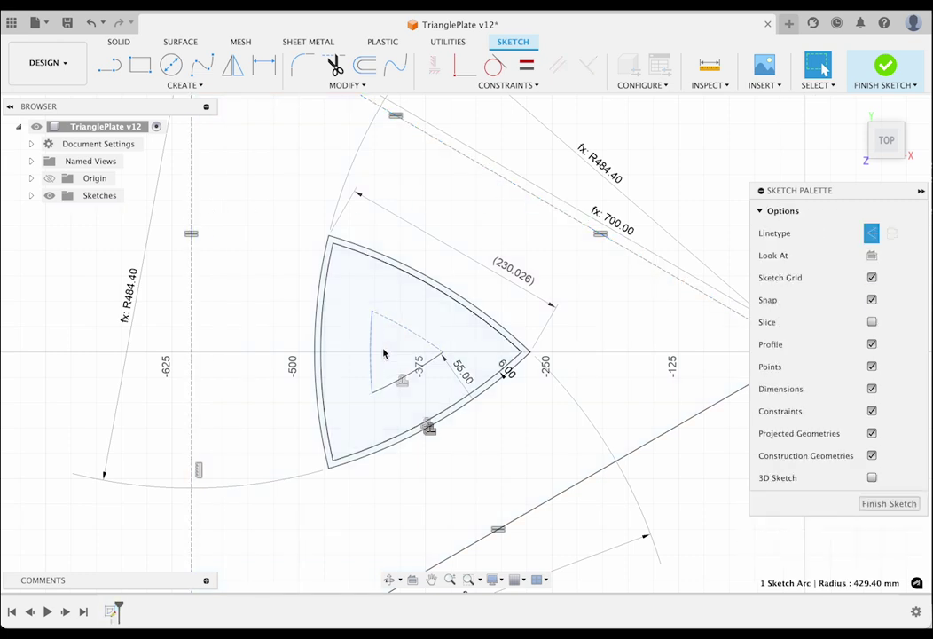
left_click(672, 431)
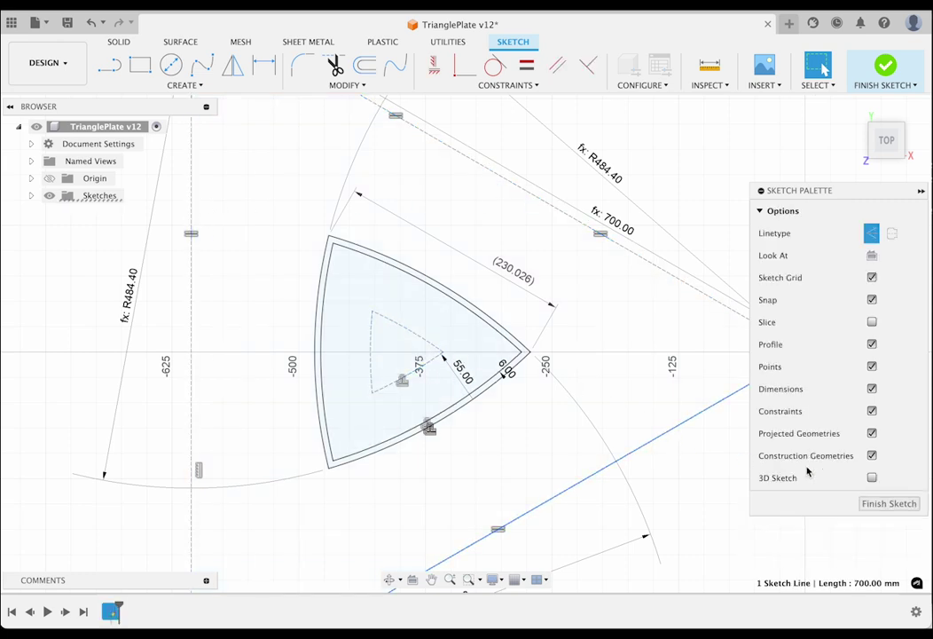
key("x")
left_click(889, 503)
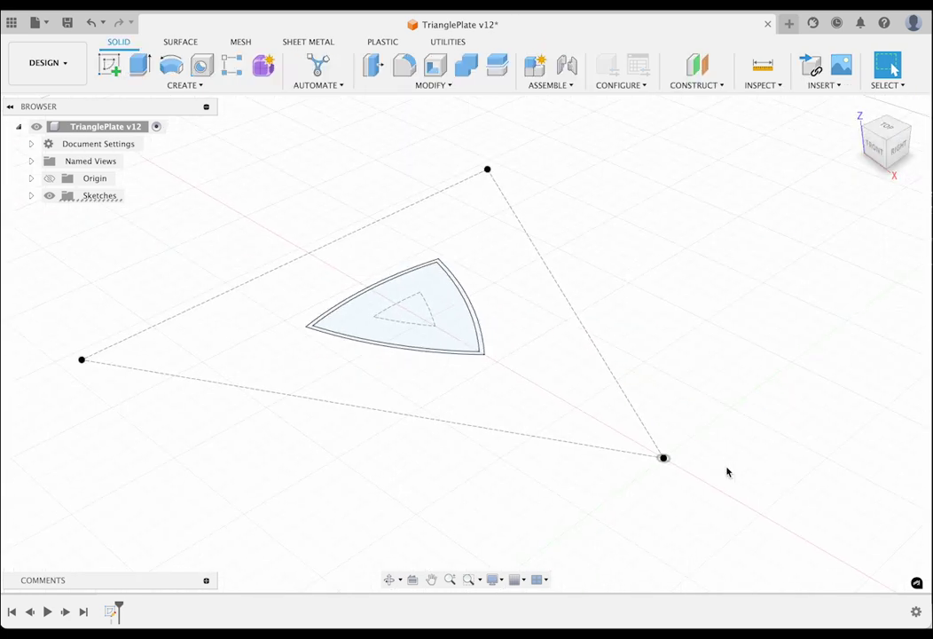
Step: Create an offset plane from the XY plane with the parameter depth as its distance
left_click(698, 85)
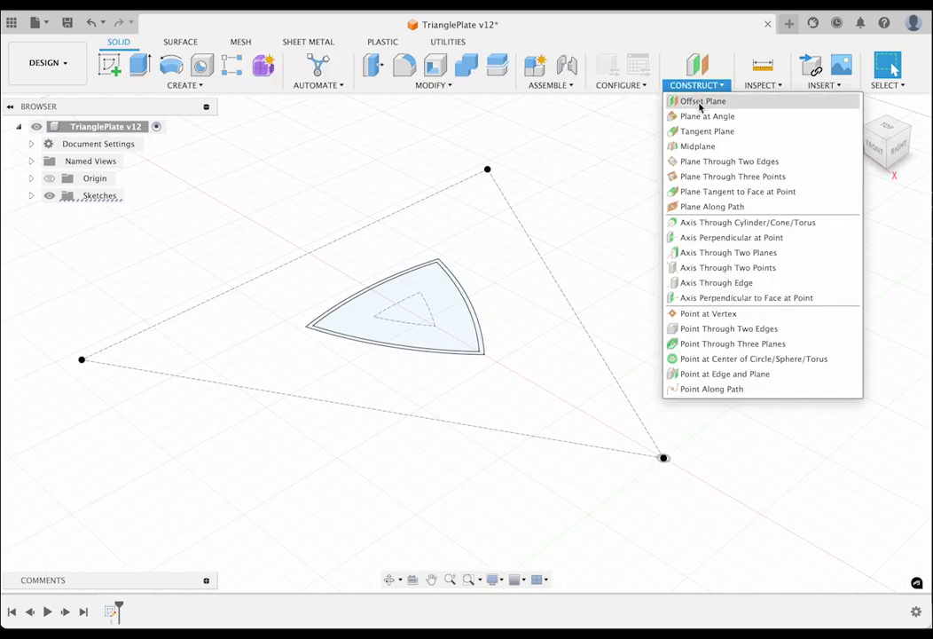
left_click(700, 100)
left_click(748, 467)
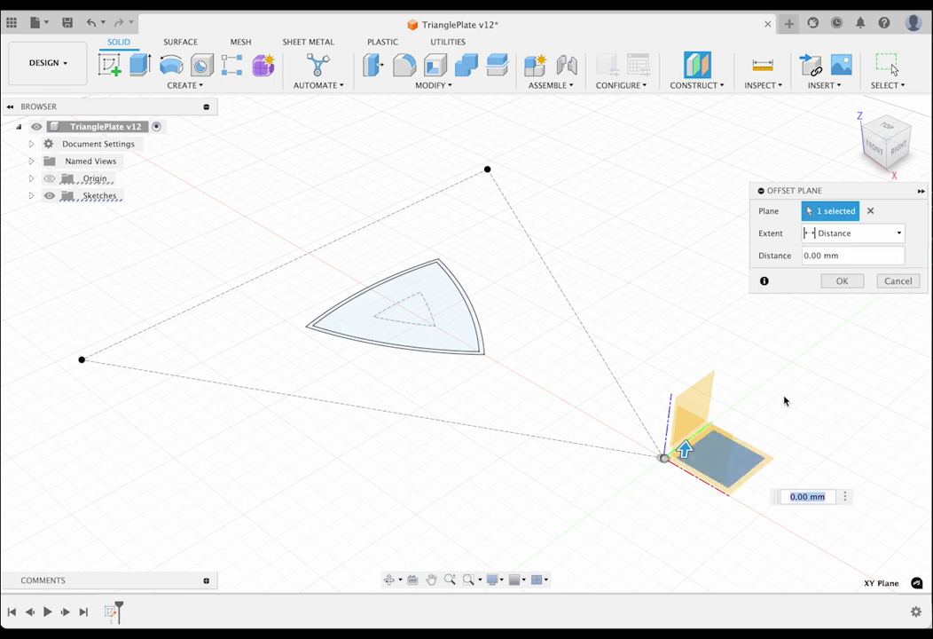
left_click(852, 236)
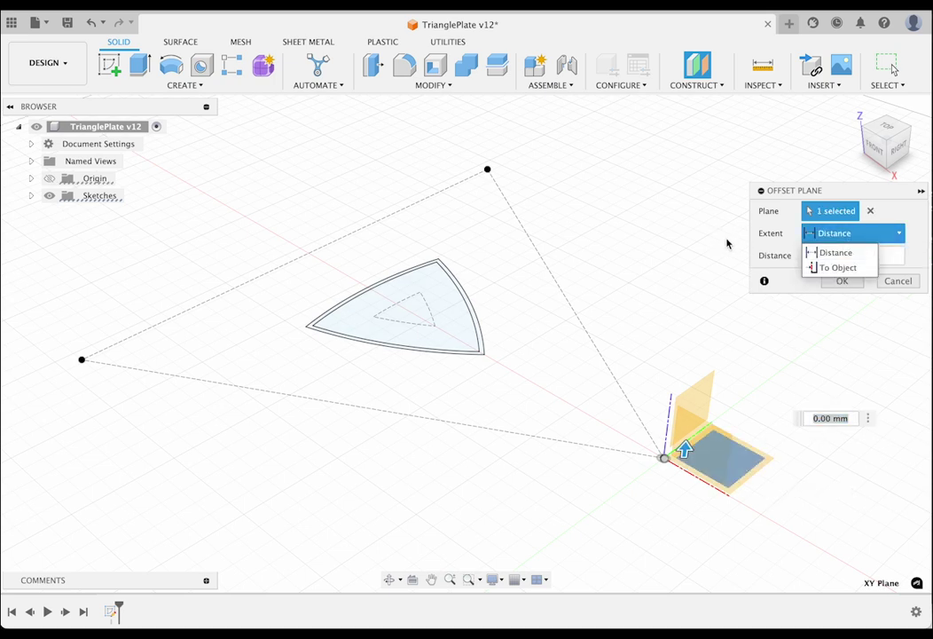
left_click(834, 252)
type("dep")
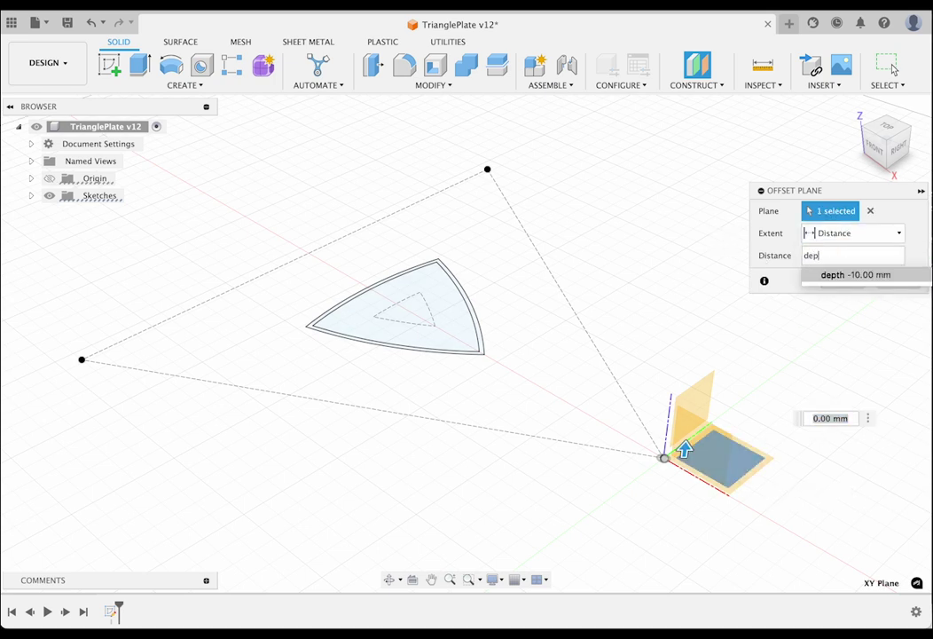
type("th")
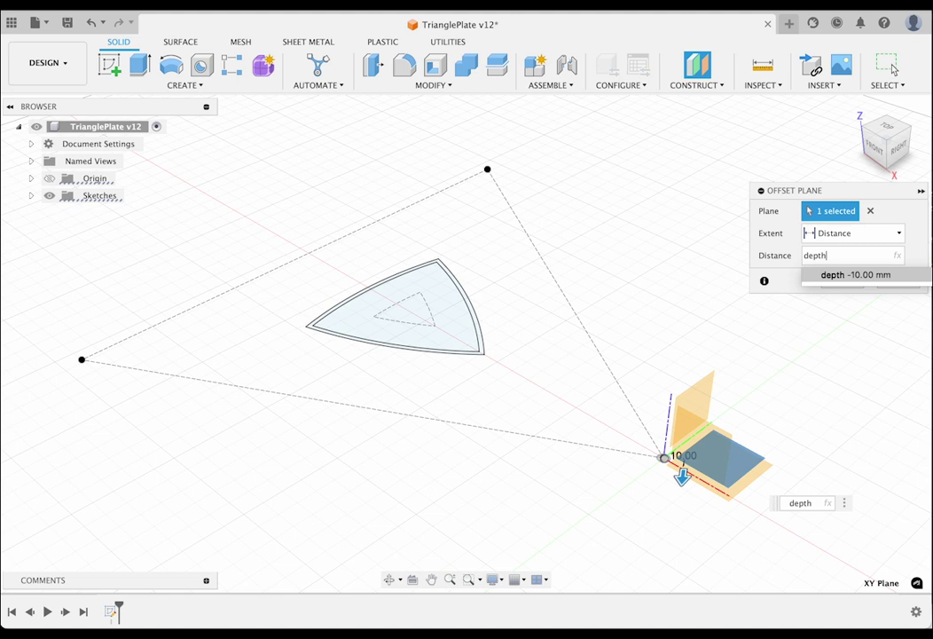
left_click(839, 280)
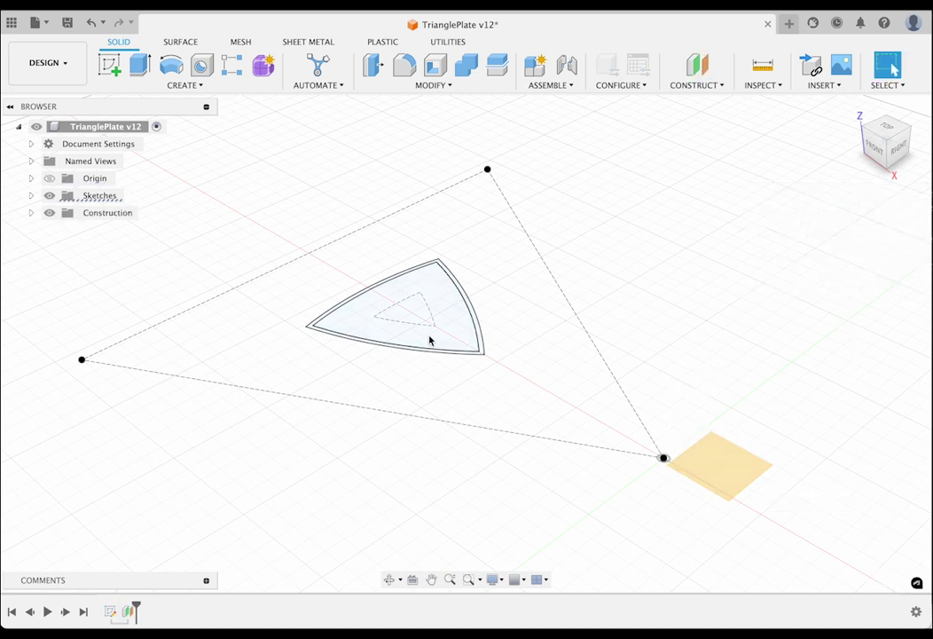
Step: Start a sketch on the offset plane and project the small dashed construction triangle onto it
left_click(109, 64)
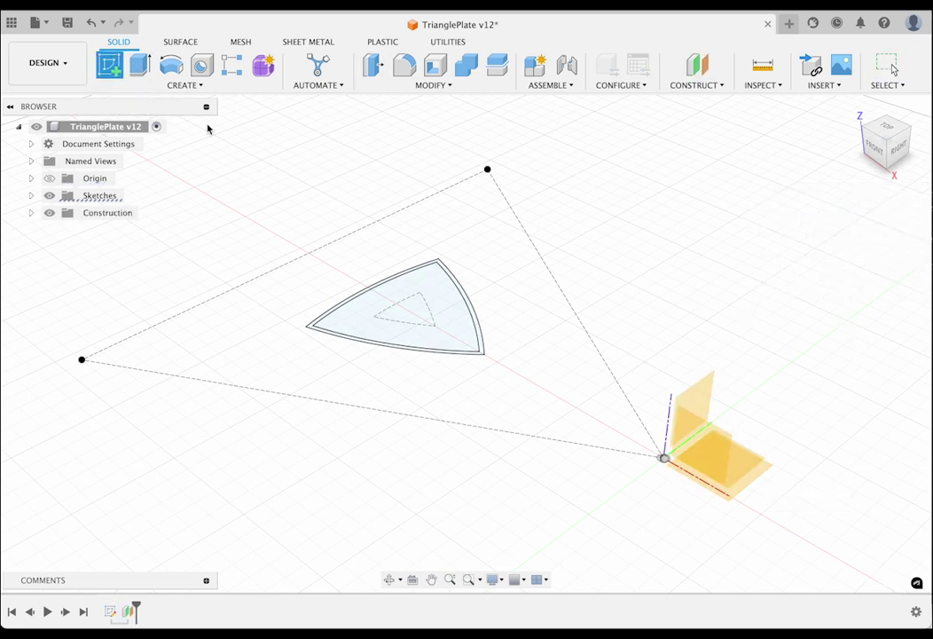
left_click(753, 479)
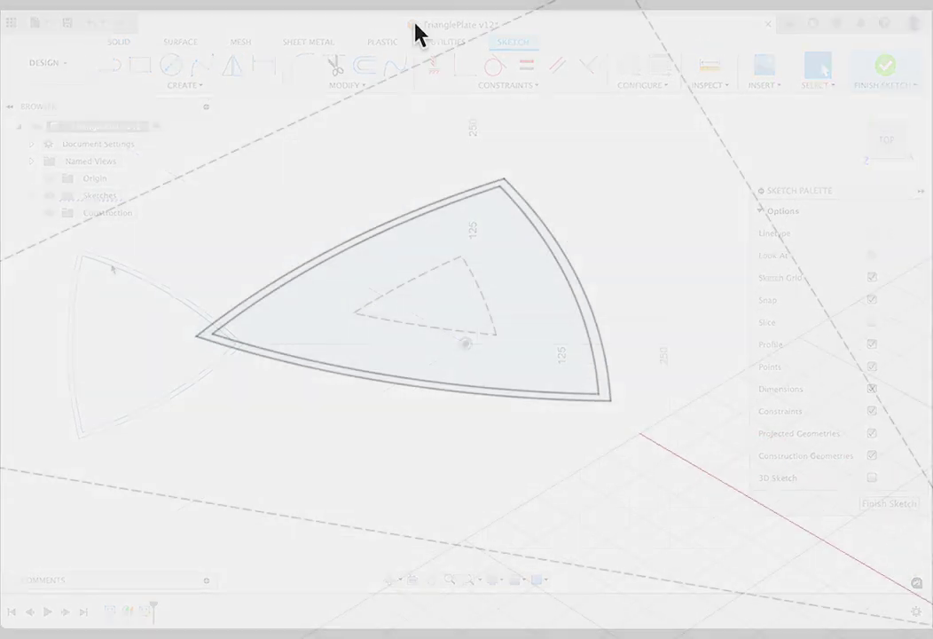
mouse_move(26, 304)
left_click(157, 311)
left_click(483, 301)
left_click(450, 330)
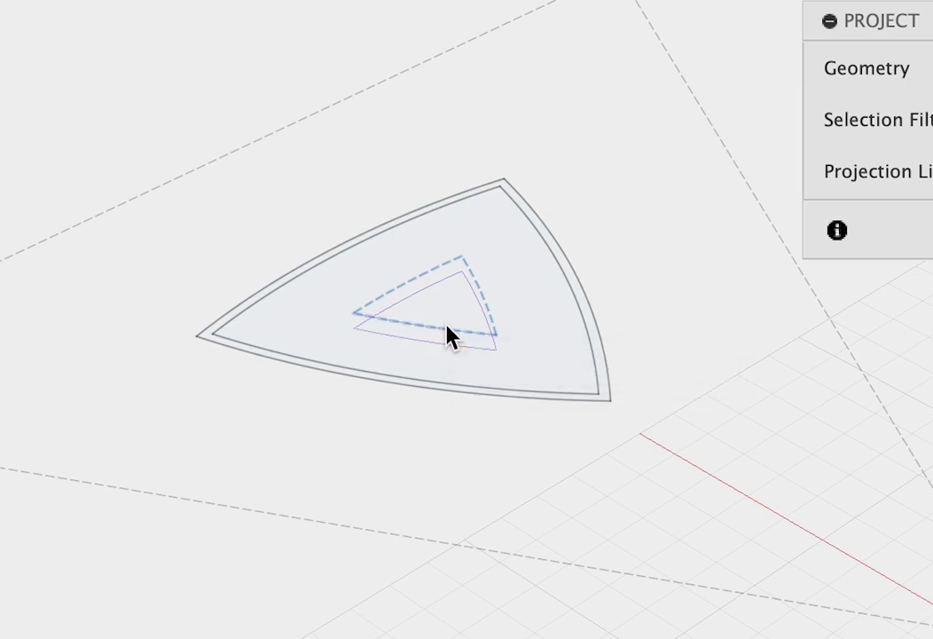
key("Return")
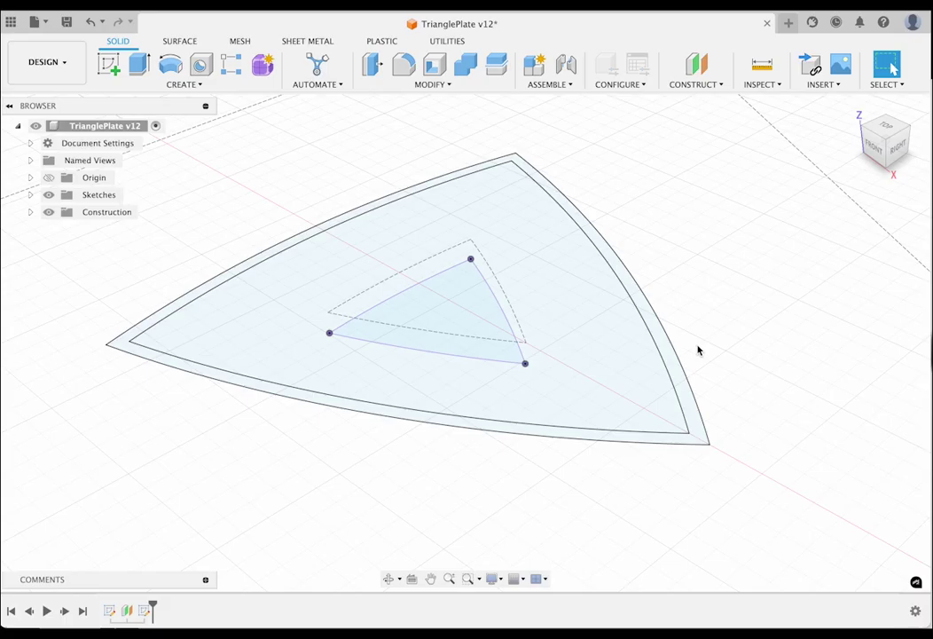
Step: Extrude the curved triangle's inner area and its rim profile by -40 mm as a new body
left_click(373, 66)
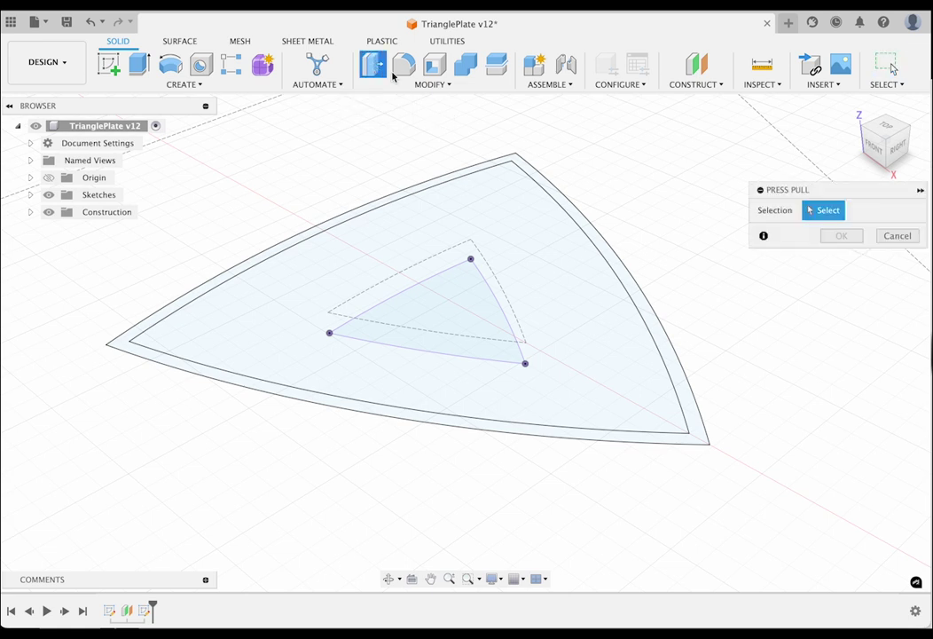
left_click(590, 231)
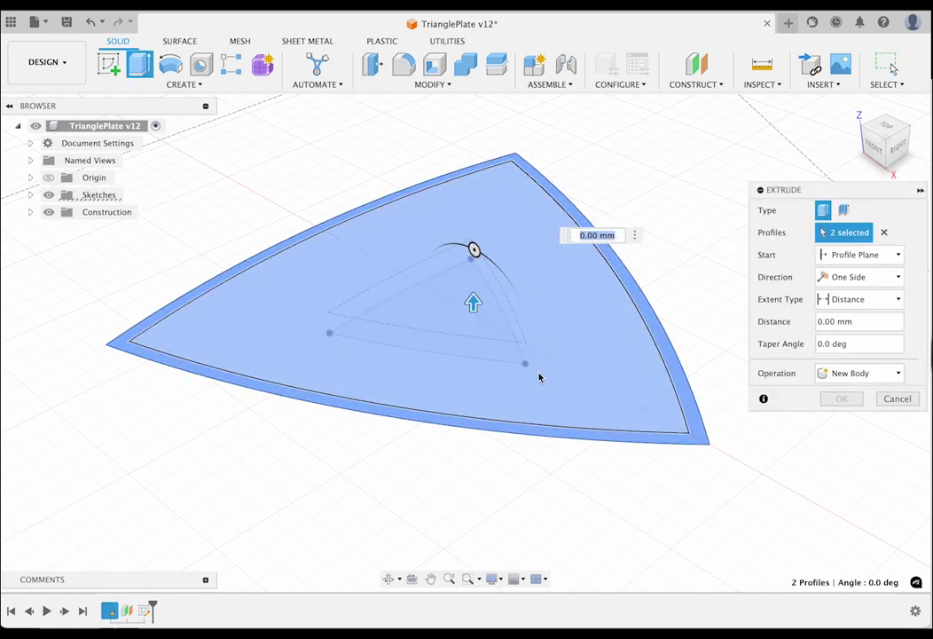
left_click_drag(463, 299, 473, 373)
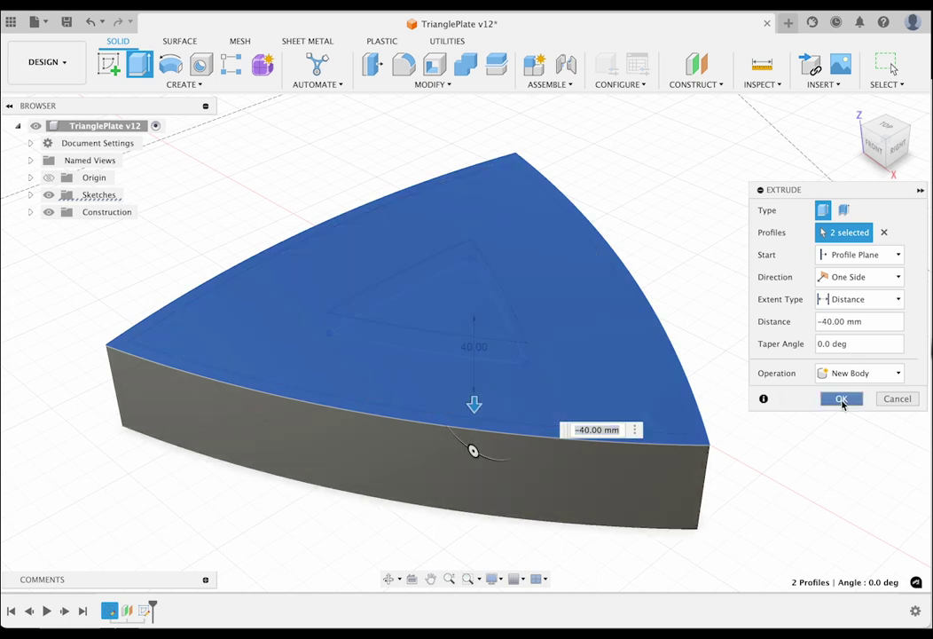
left_click(841, 400)
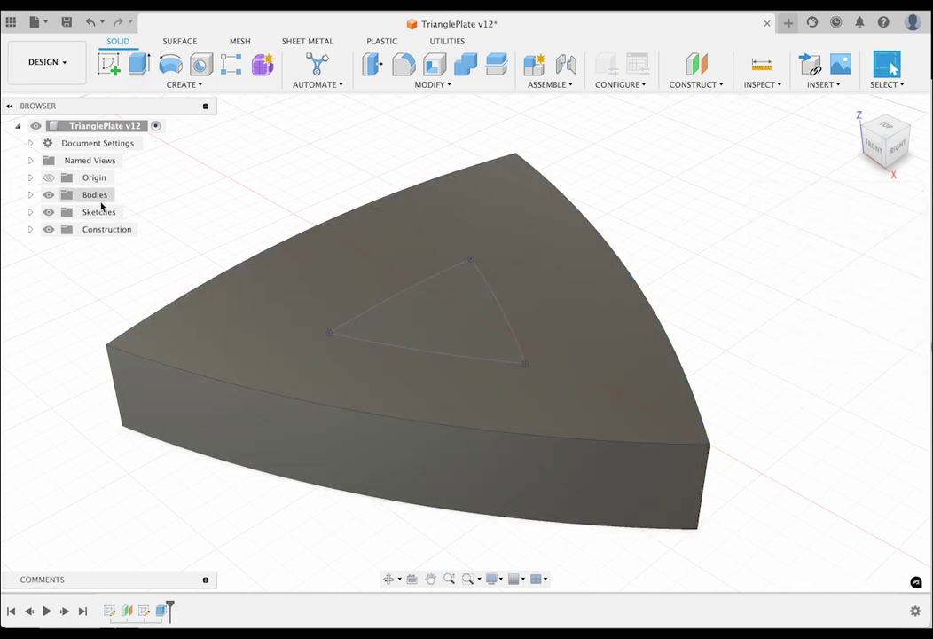
Step: Loft a cut from the projected small triangle to the inner outline of the plate's rim
left_click(184, 84)
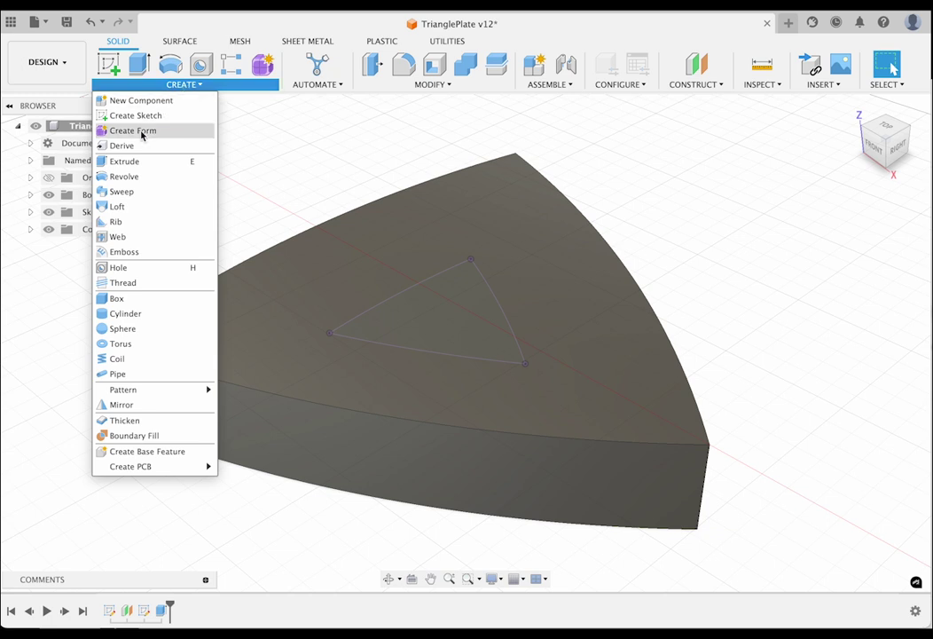
left_click(138, 209)
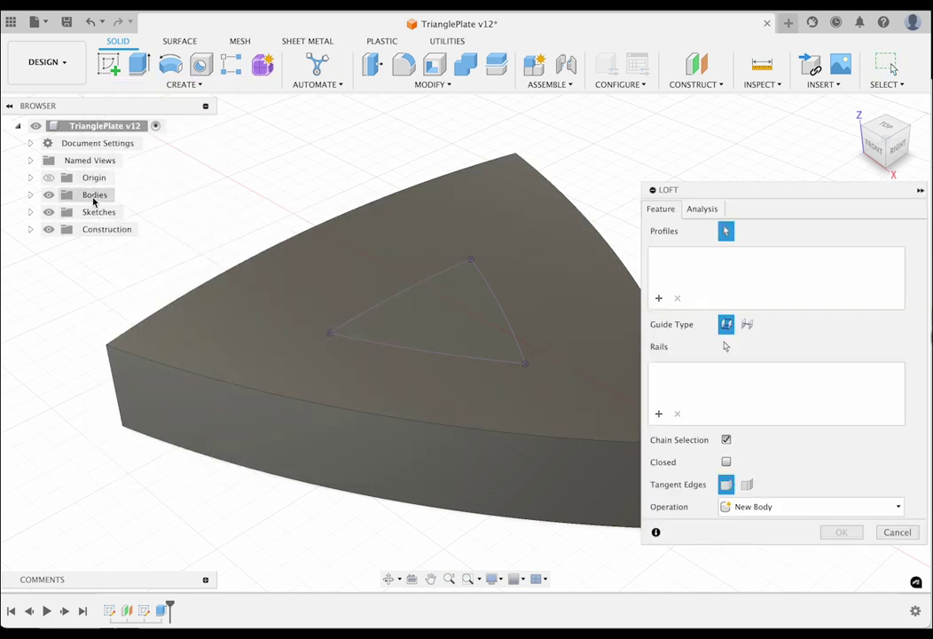
left_click(48, 194)
left_click(479, 312)
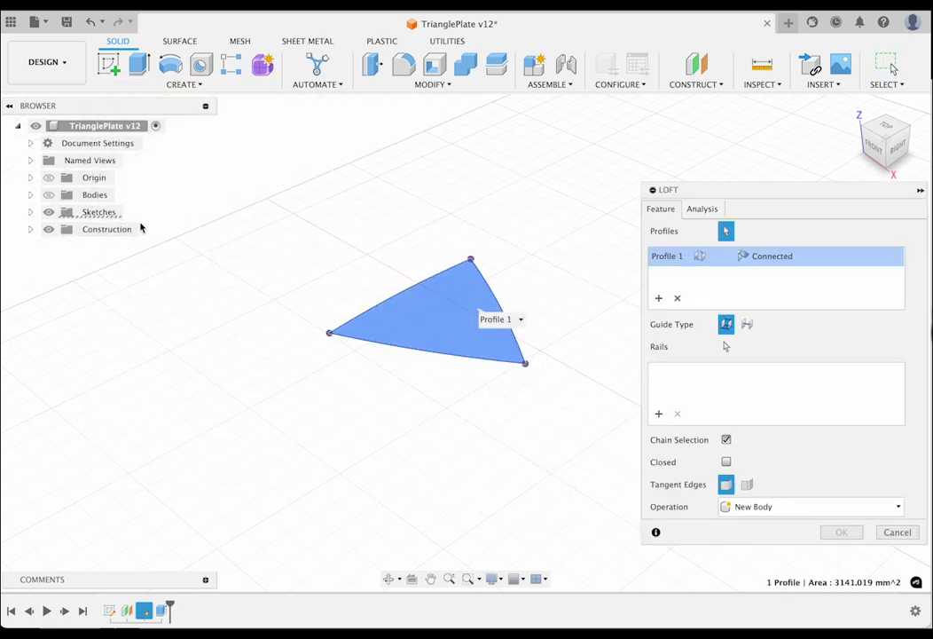
left_click(49, 195)
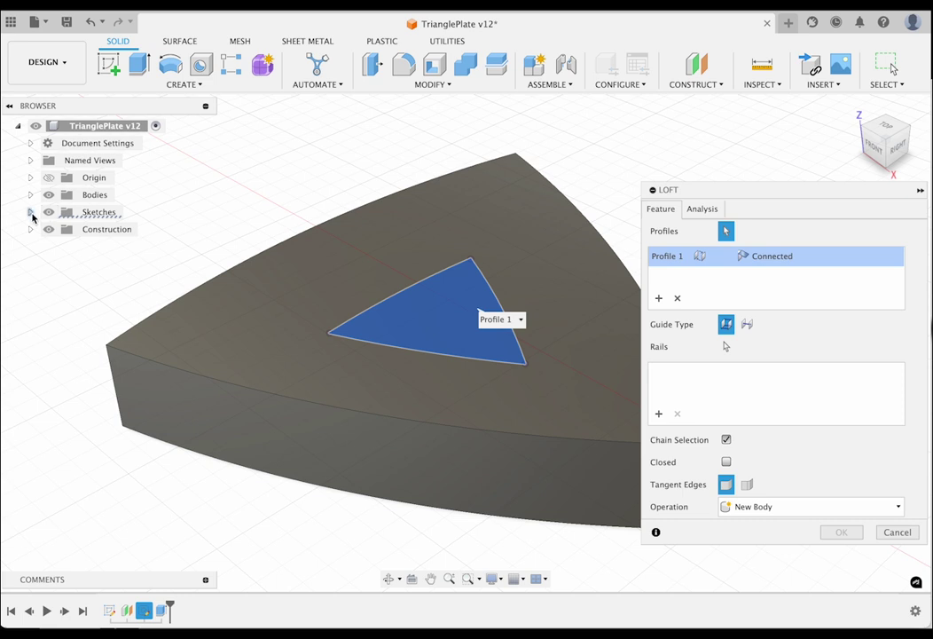
left_click(30, 212)
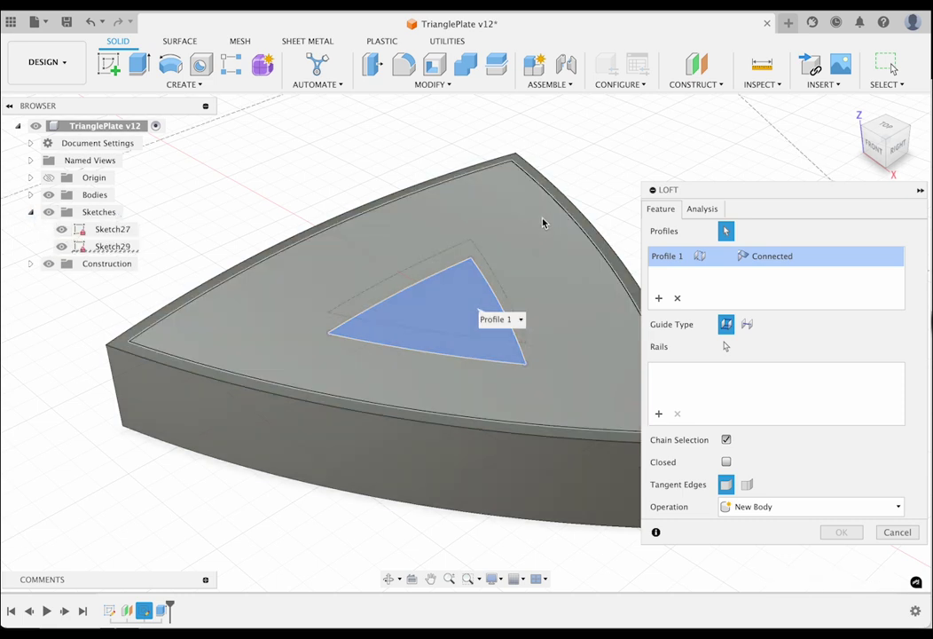
left_click(544, 222)
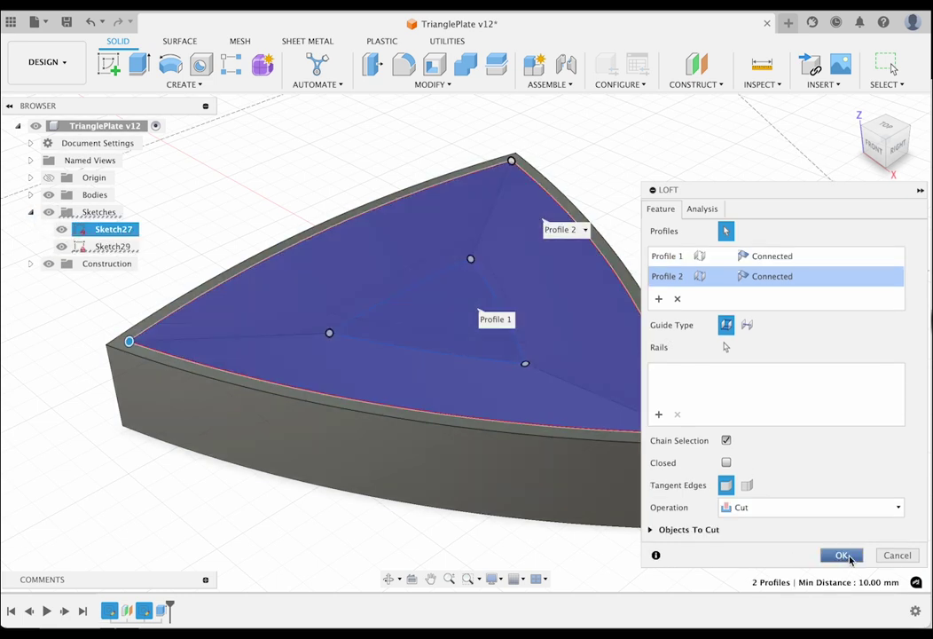
left_click(842, 555)
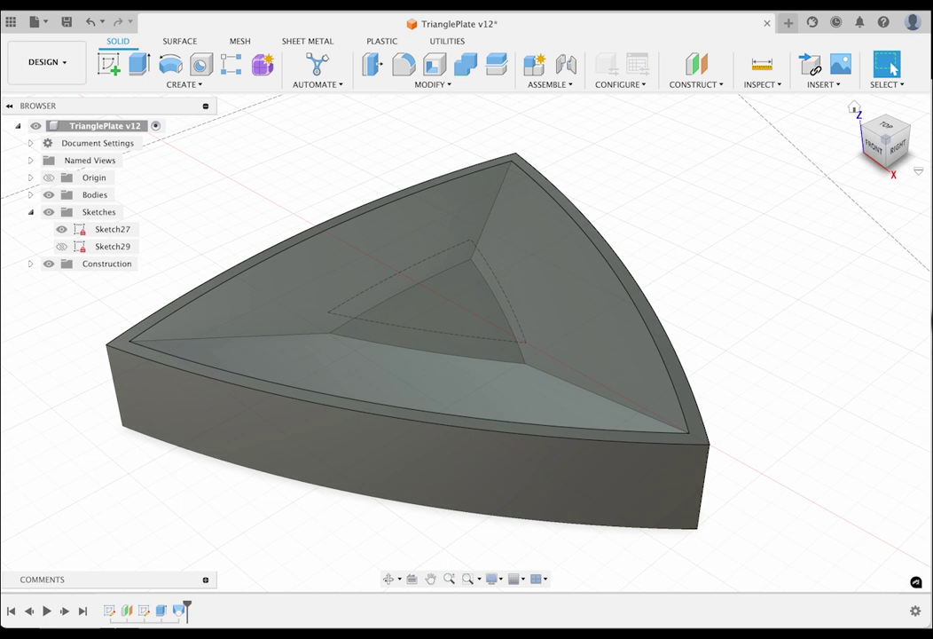
Step: Fillet the three edges around the recess floor and the three sloping corner edges with a 40 mm radius
left_click(402, 64)
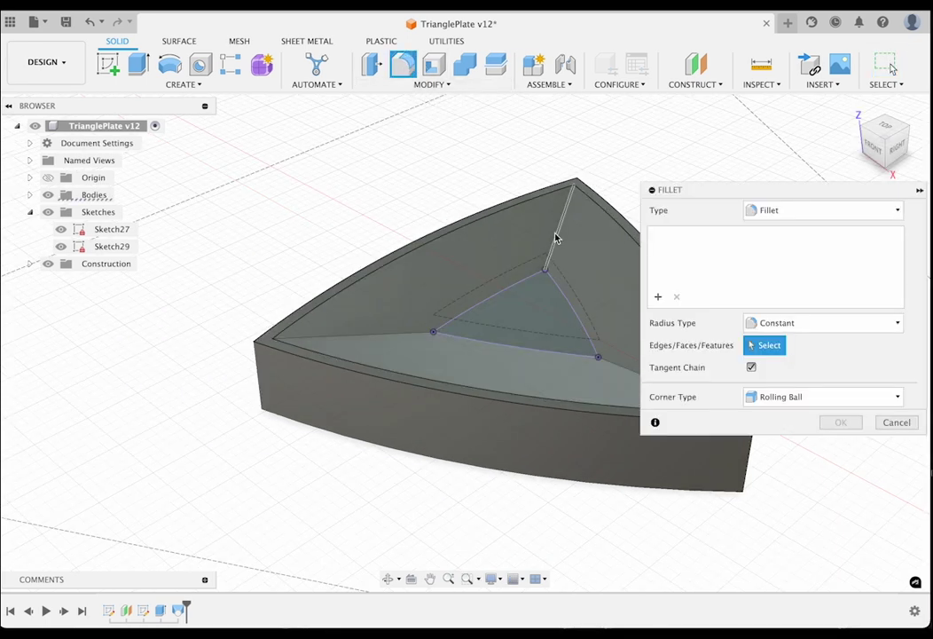
left_click(556, 245)
left_click(512, 286)
left_click(559, 293)
left_click(521, 348)
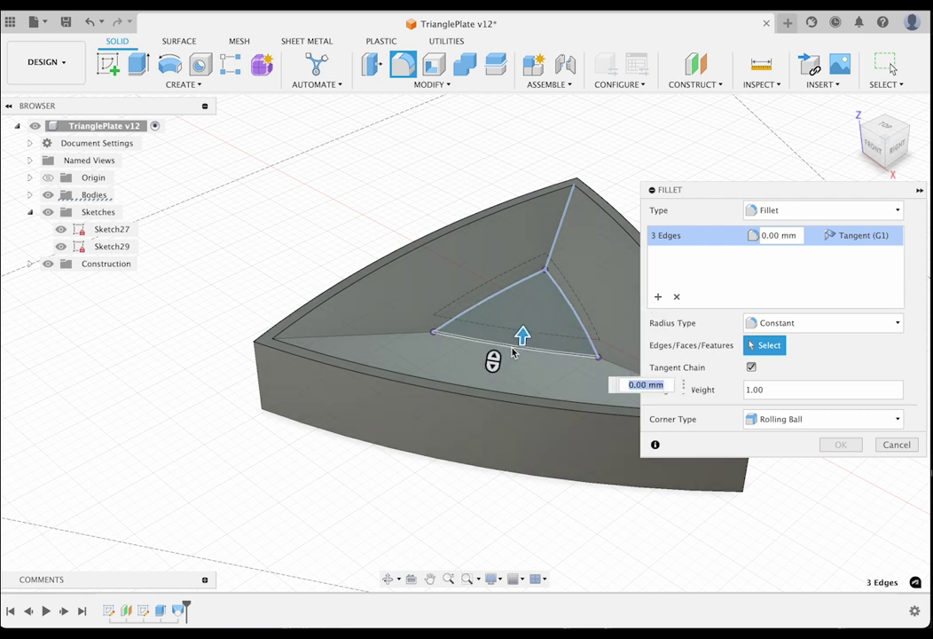
left_click(393, 339)
left_click(612, 368)
type("40")
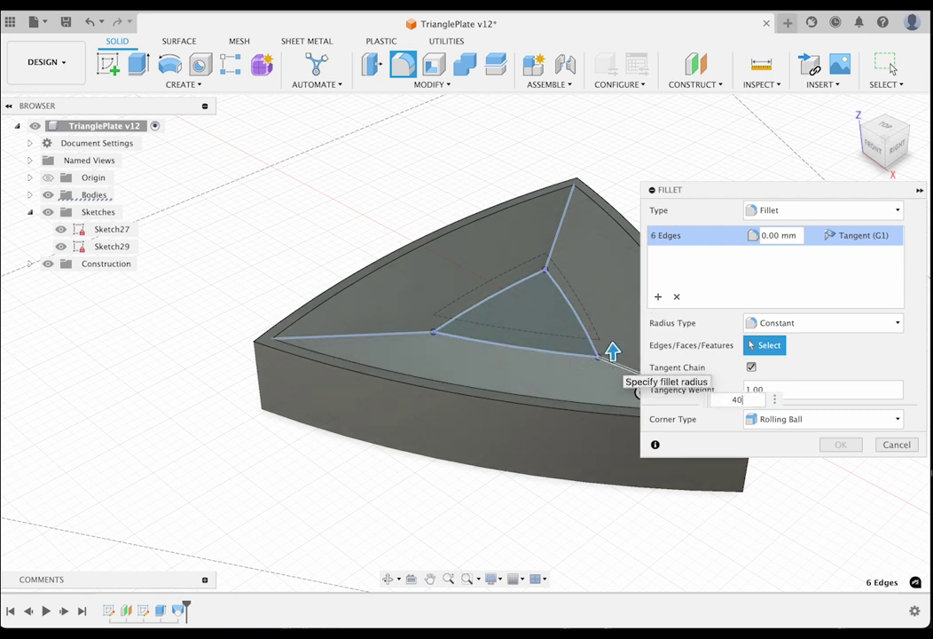
key("Return")
Step: Fillet the recess's upper edge along the rim with a 30 mm radius
left_click(402, 64)
left_click(476, 374)
type("30")
key("Return")
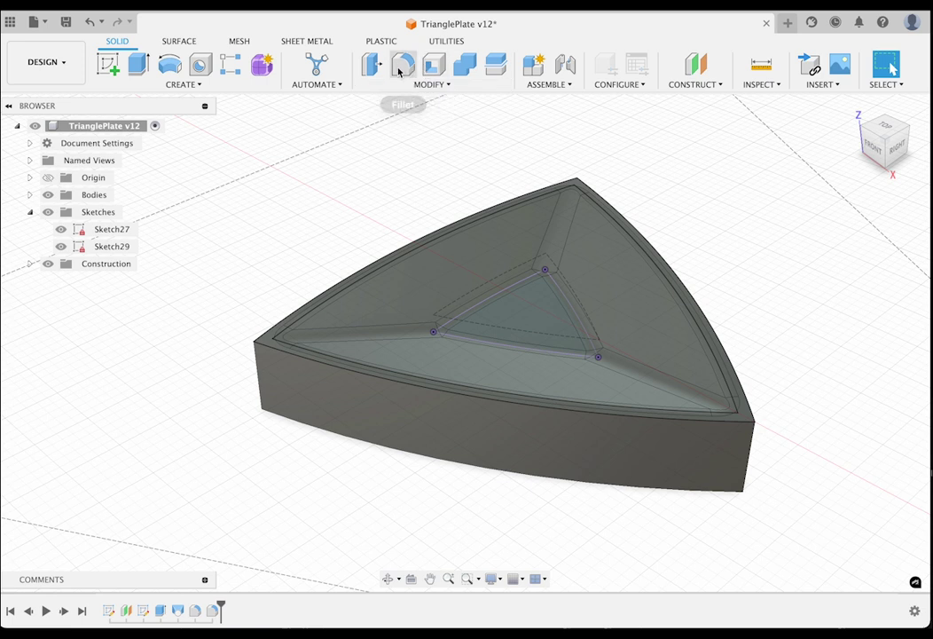
Step: Fillet the three vertical outer corner edges of the plate with a 20 mm radius
left_click(401, 64)
left_click(259, 380)
left_click(752, 481)
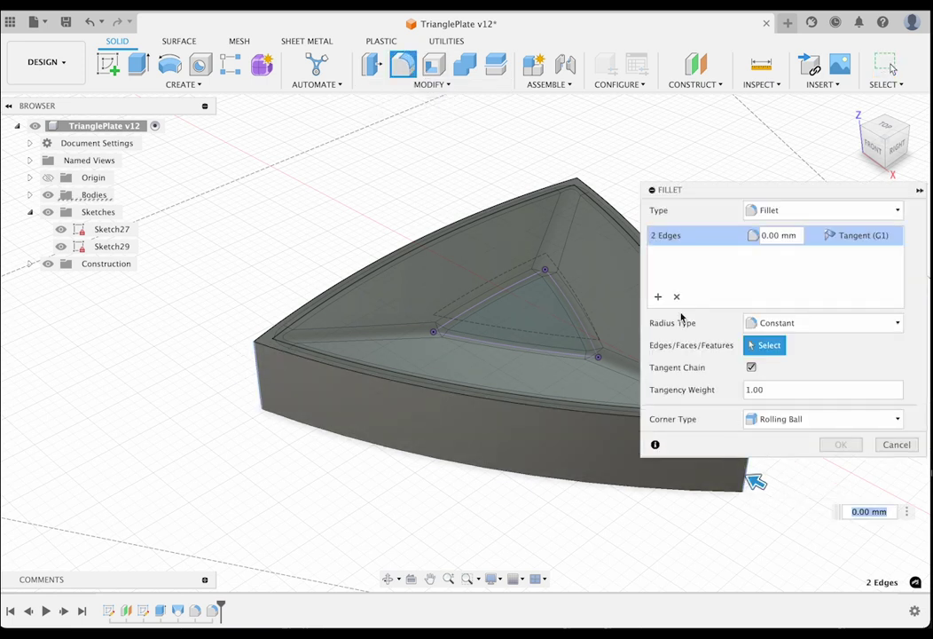
left_click(574, 202)
type("20")
key("Return")
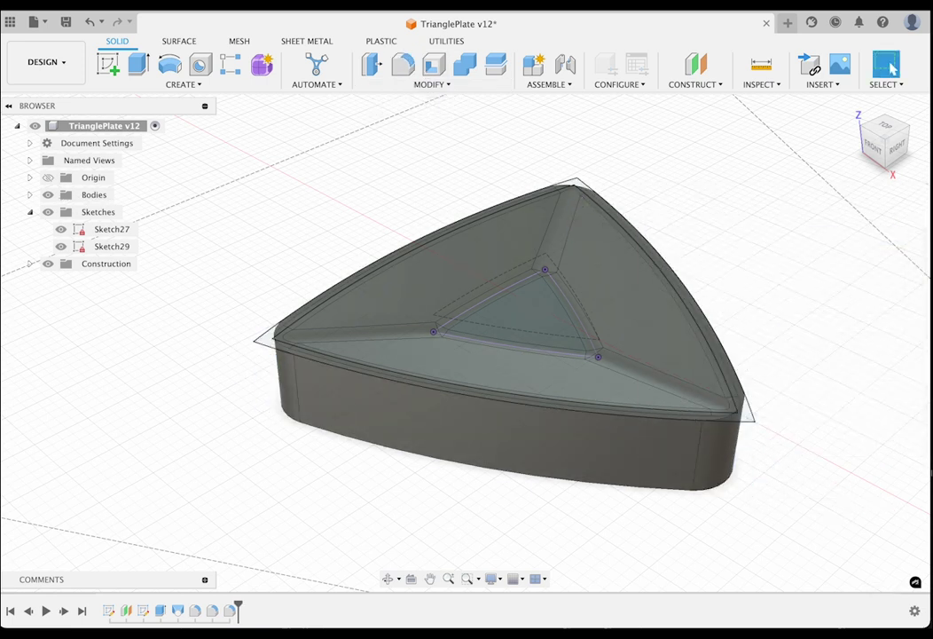
scroll(628, 260, "down", 3)
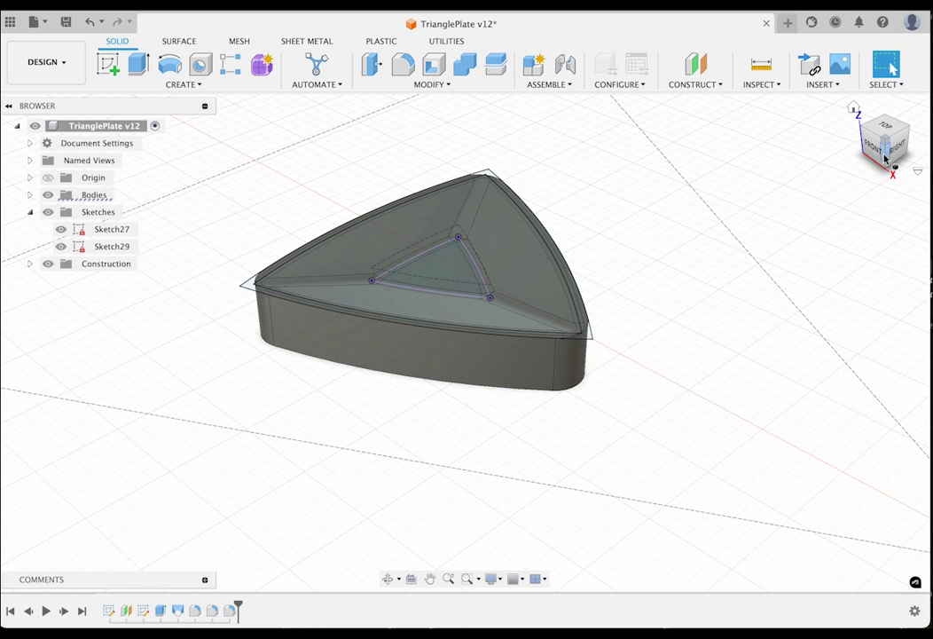
Step: Shell the plate from its flat bottom face with an inside wall thickness of 1.2 mm
left_click(884, 155)
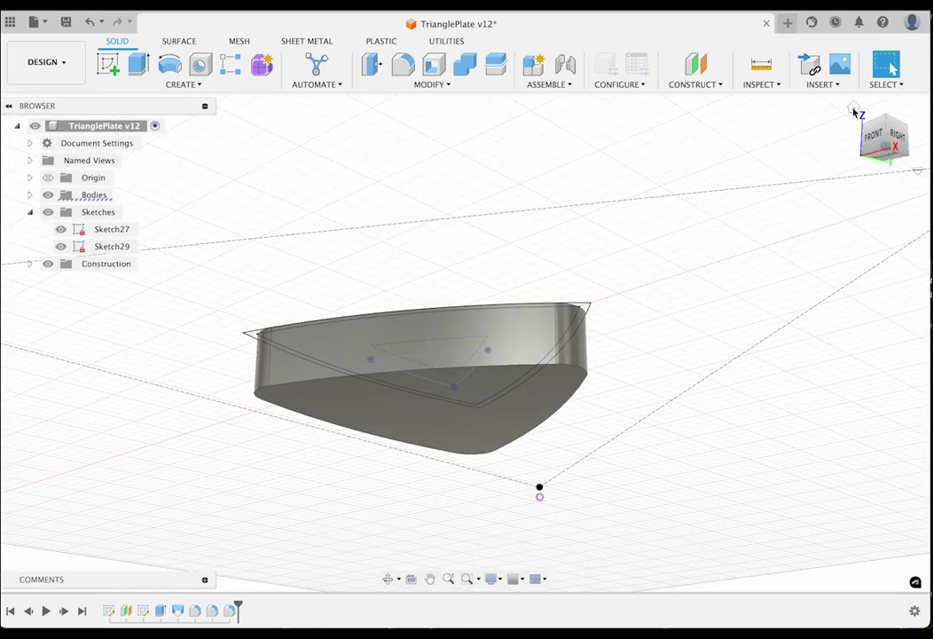
left_click(433, 65)
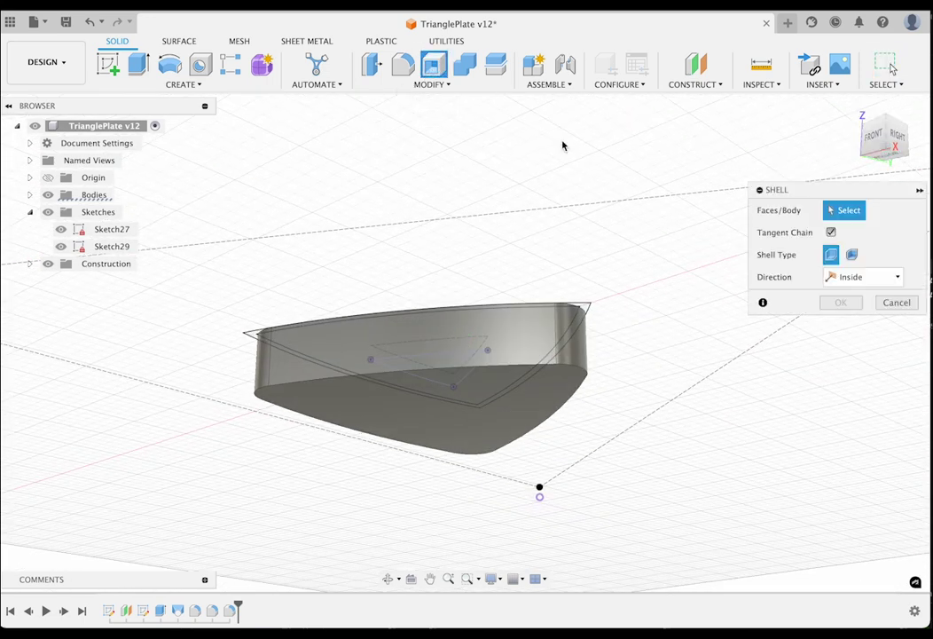
left_click(524, 405)
type("1")
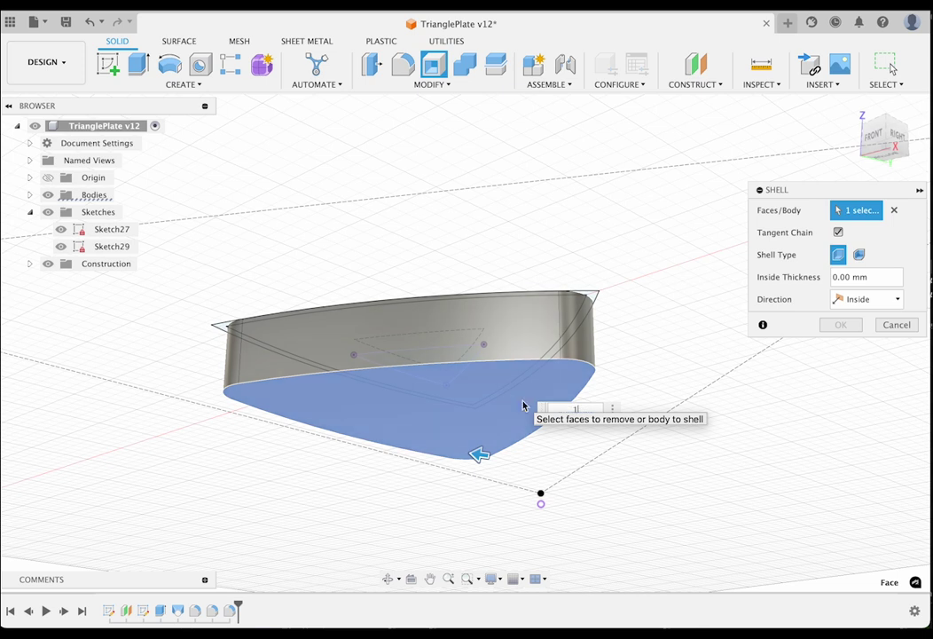
type(".2")
key("Return")
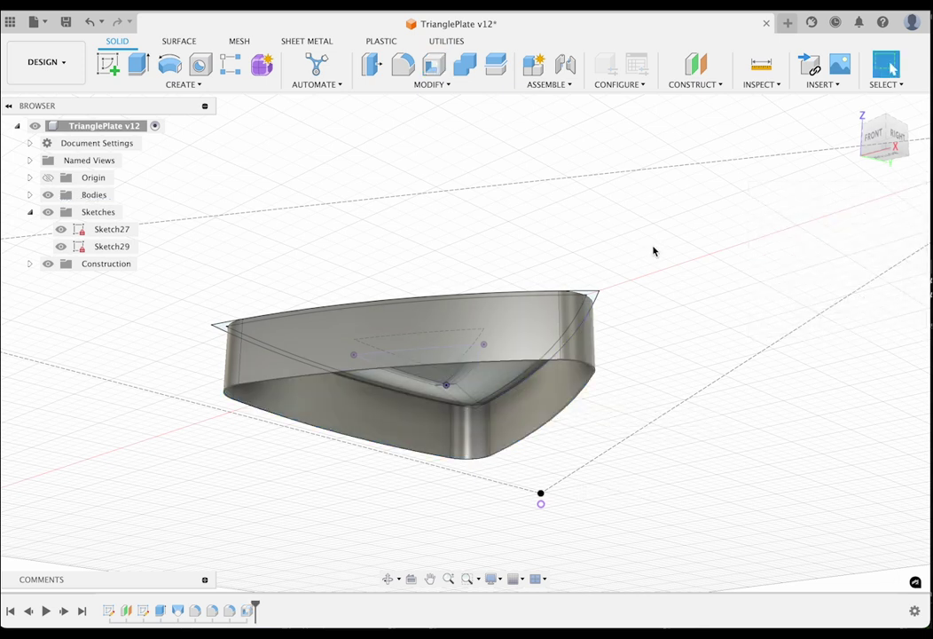
Step: Send the plate body to PrusaSlicer for 3D printing as a binary STL in millimetres
left_click(891, 151)
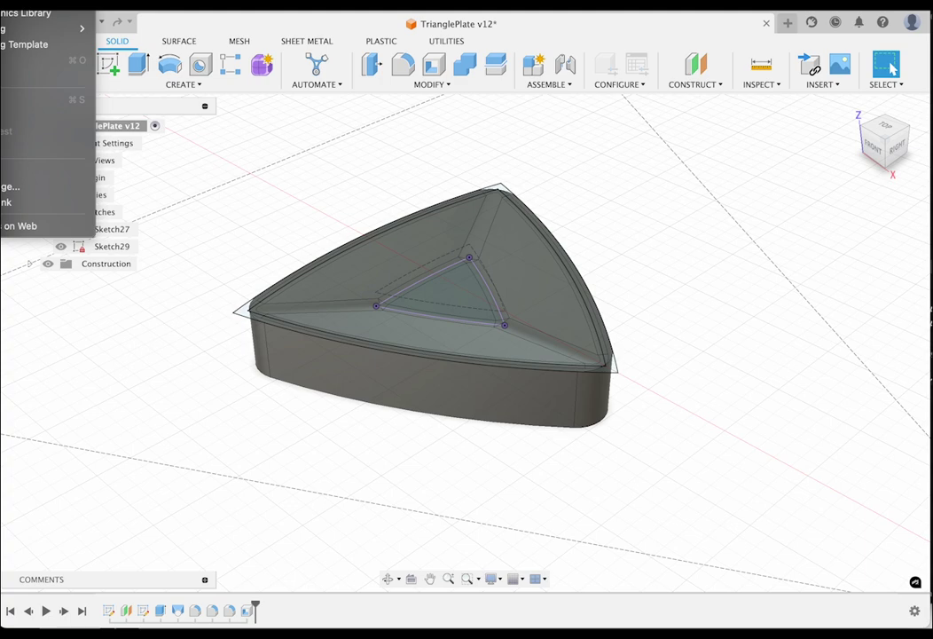
left_click(35, 166)
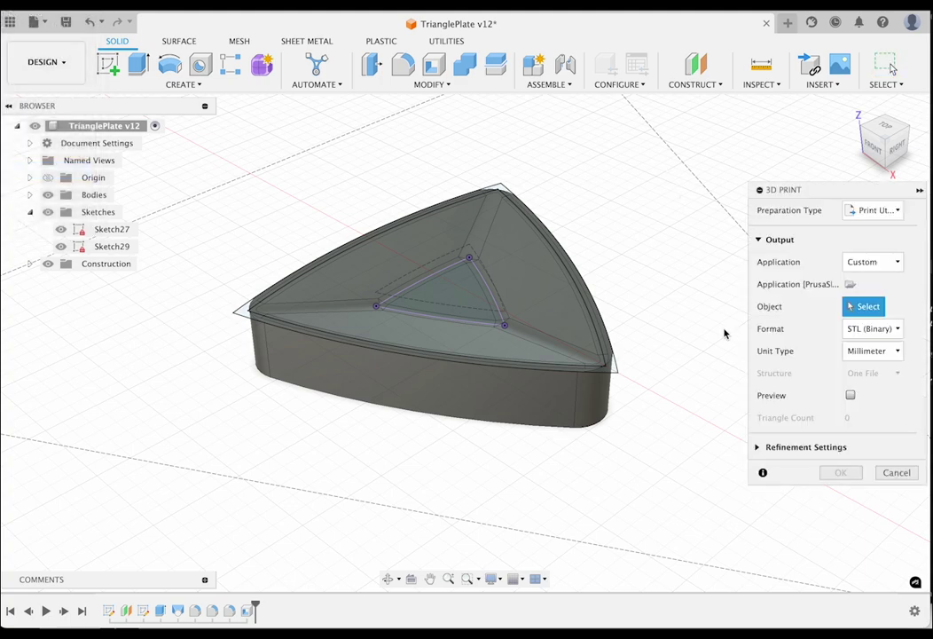
left_click(544, 322)
left_click(841, 471)
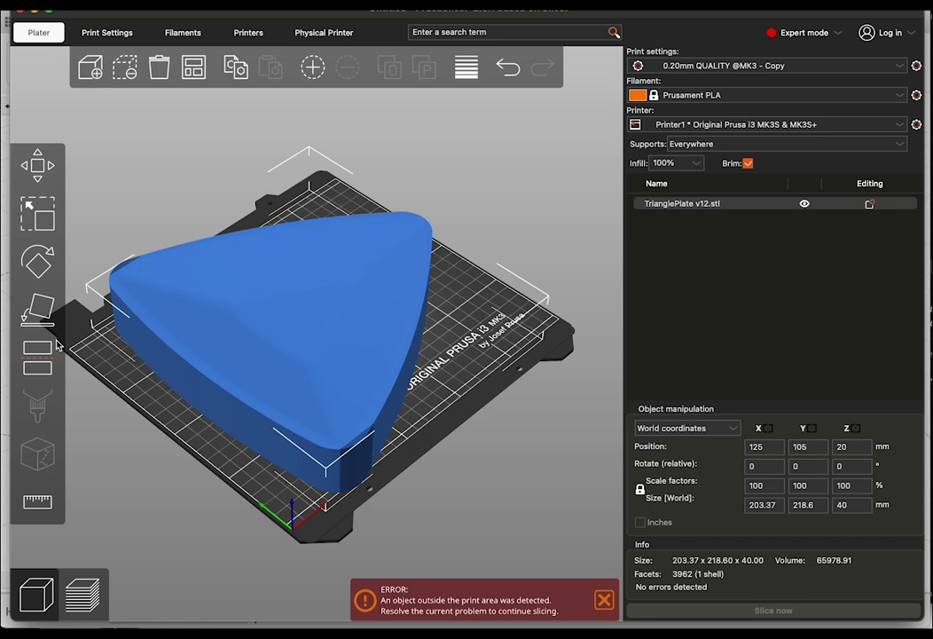
Step: Stand the plate upright on one side face and split it into two objects with a planar cut at about Z 58.4 mm
left_click(37, 306)
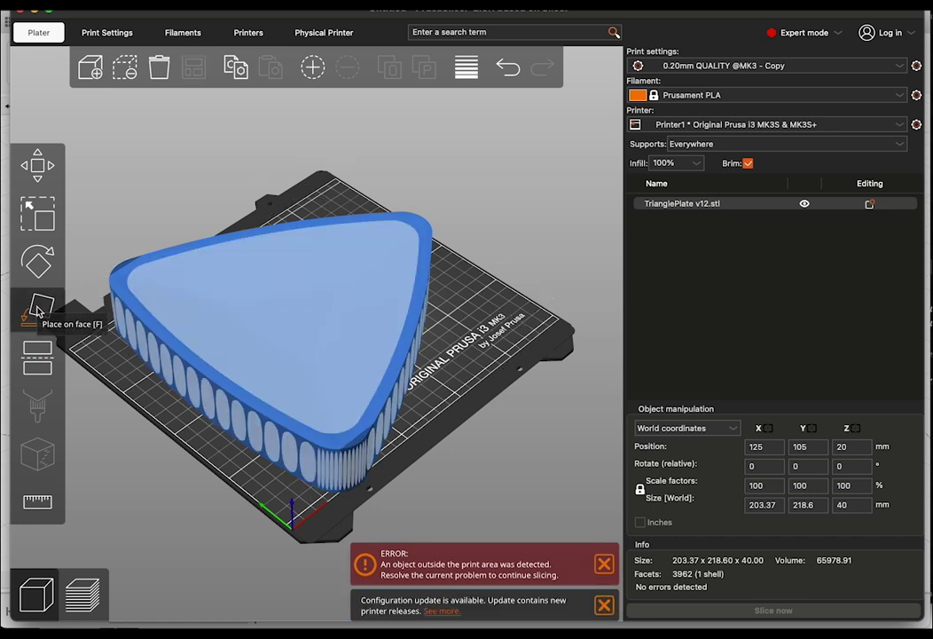
left_click(209, 399)
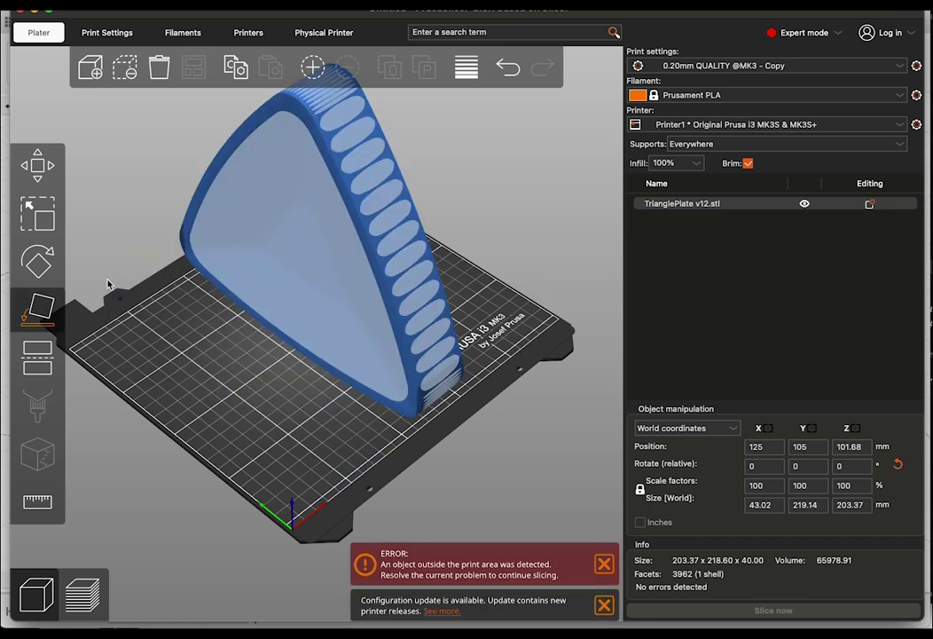
key("c")
left_click_drag(418, 201, 536, 330)
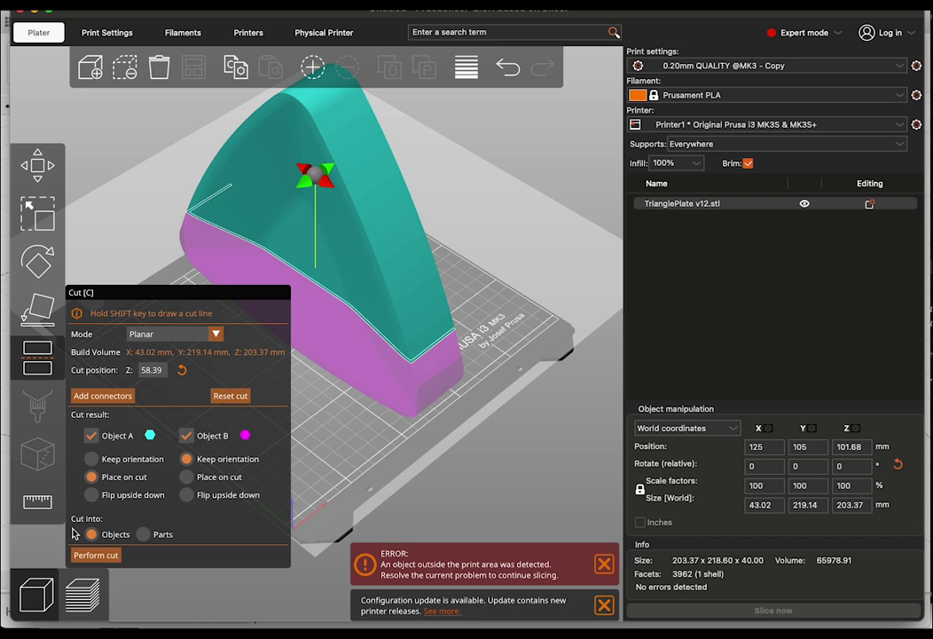
left_click(96, 554)
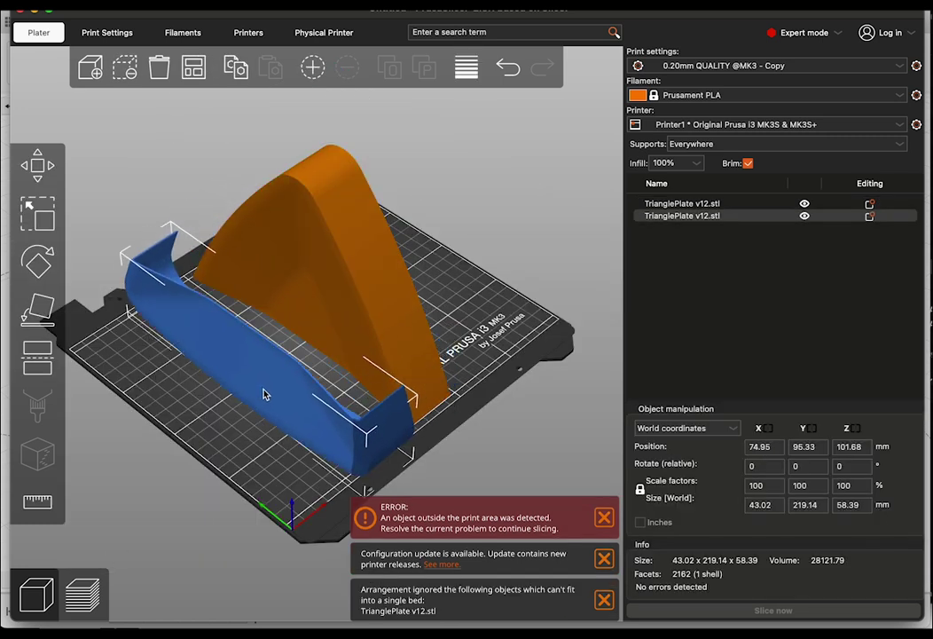
Step: Place the lower cut piece on its open cut side and move it off the print bed
left_click_drag(265, 394, 241, 404)
left_click(38, 308)
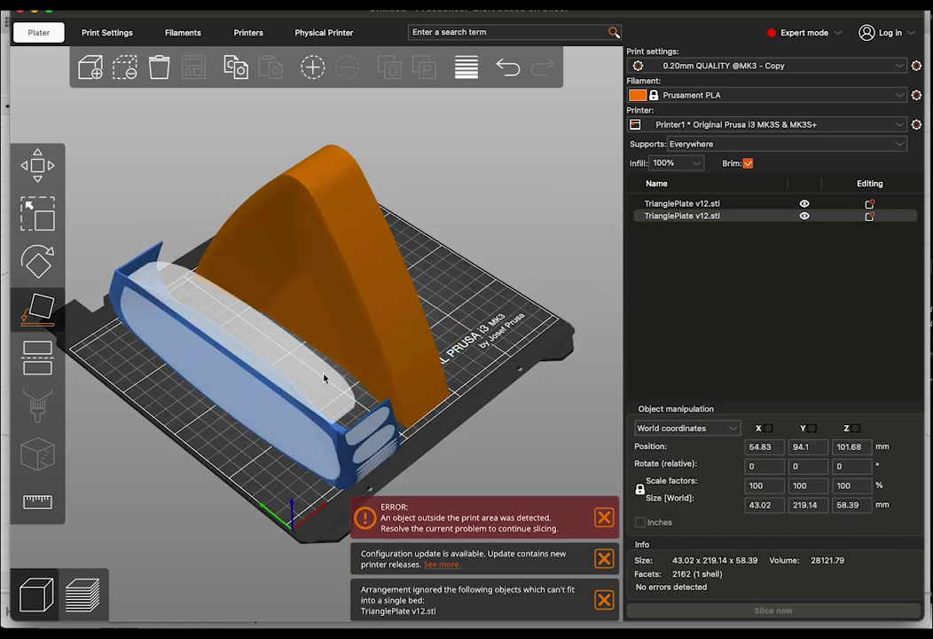
left_click(265, 305)
left_click_drag(249, 379, 478, 264)
left_click_drag(485, 311, 390, 266)
Step: Slice the upper piece, check its toolpath preview with the legend collapsed, and return to the 3D editor view
left_click(82, 595)
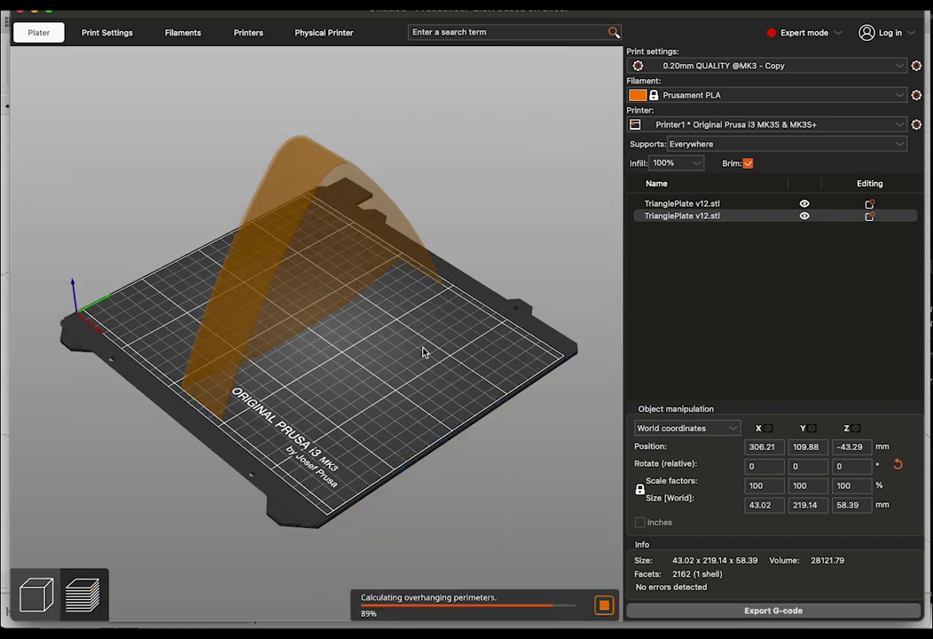
left_click(19, 55)
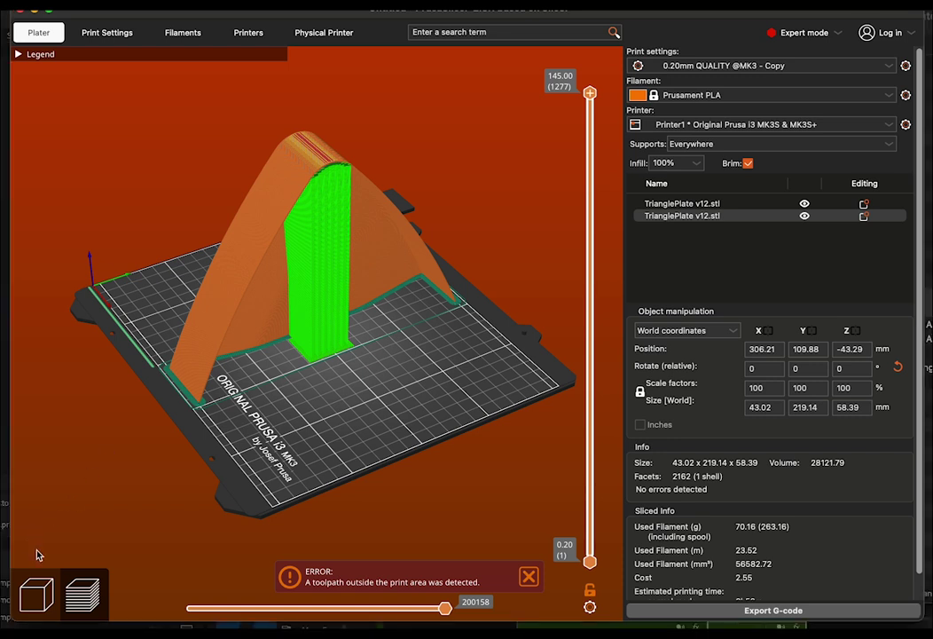
left_click(38, 592)
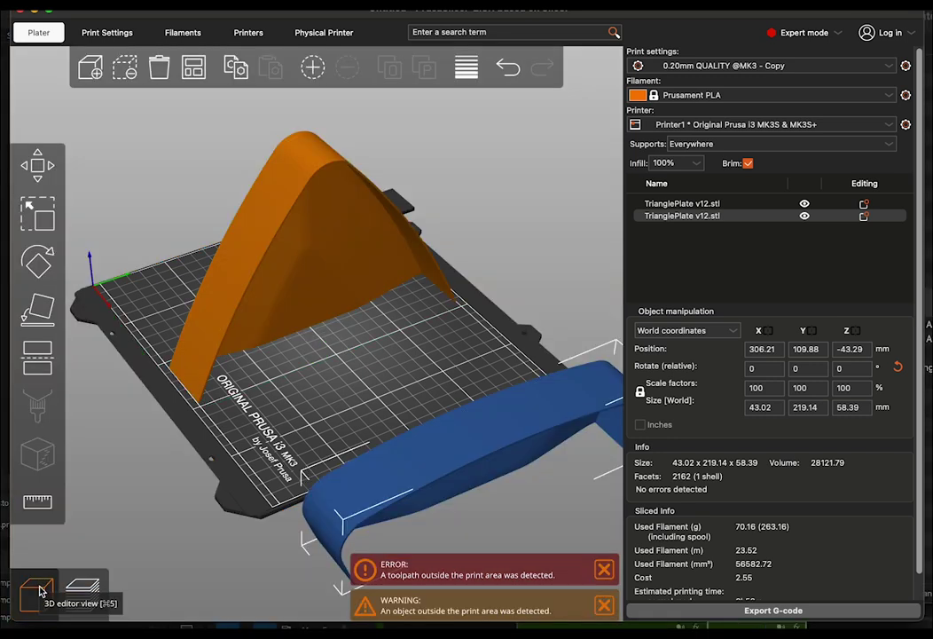
Step: Rotate the upper piece about the Z axis until it lies diagonally within the print bed, and slice it again
left_click(38, 263)
left_click(323, 246)
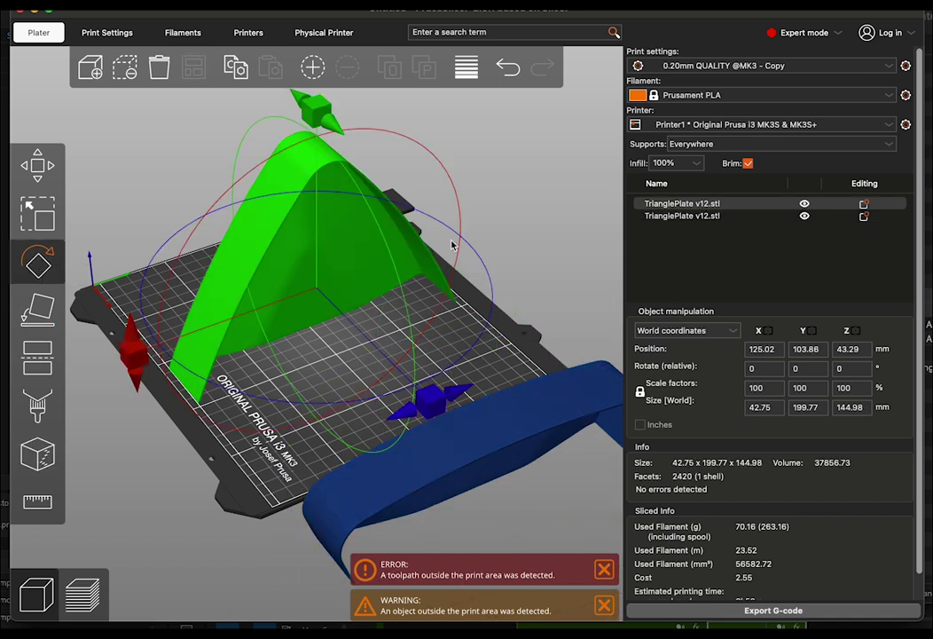
left_click_drag(434, 394, 279, 413)
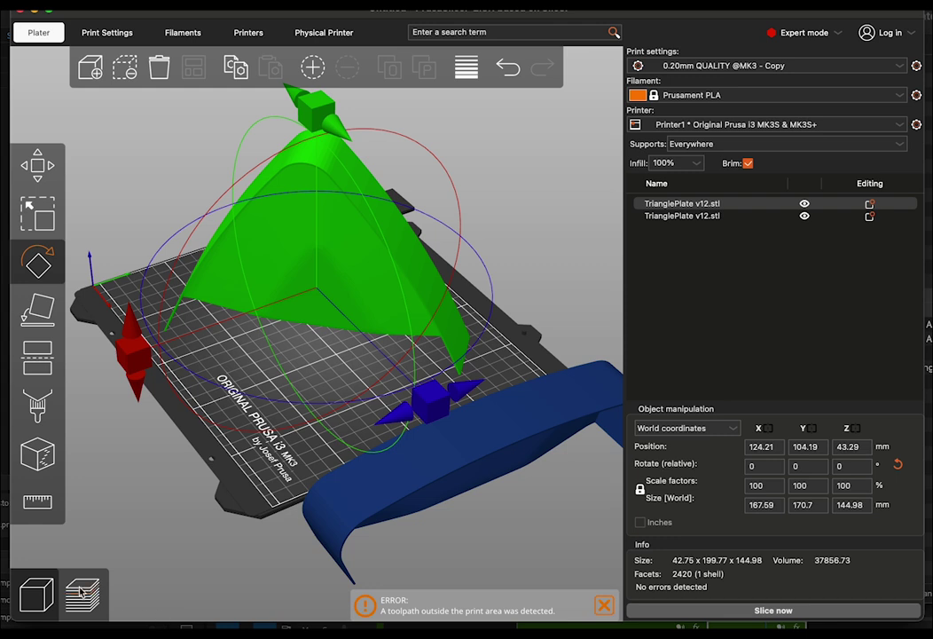
left_click(40, 263)
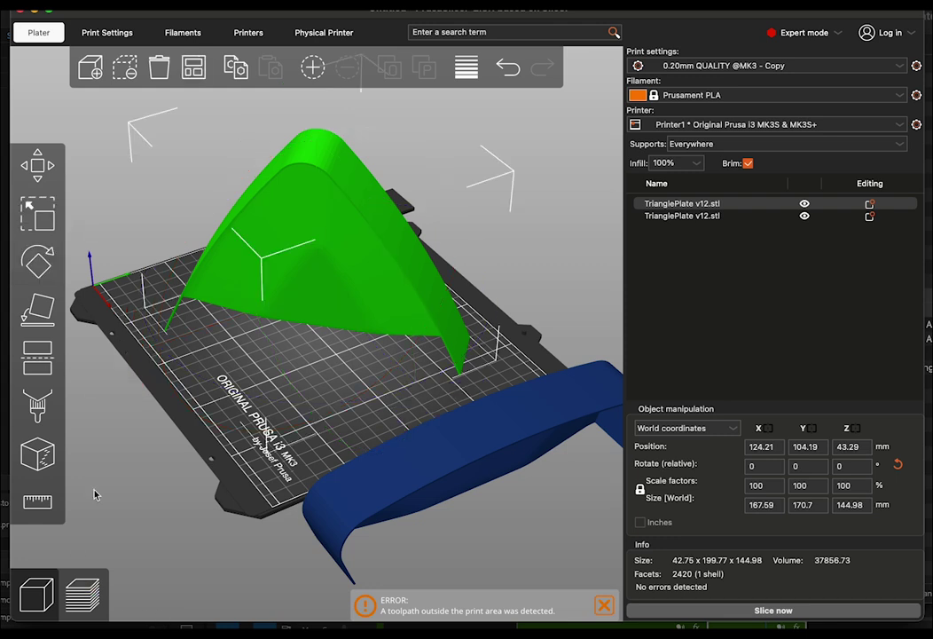
left_click(83, 596)
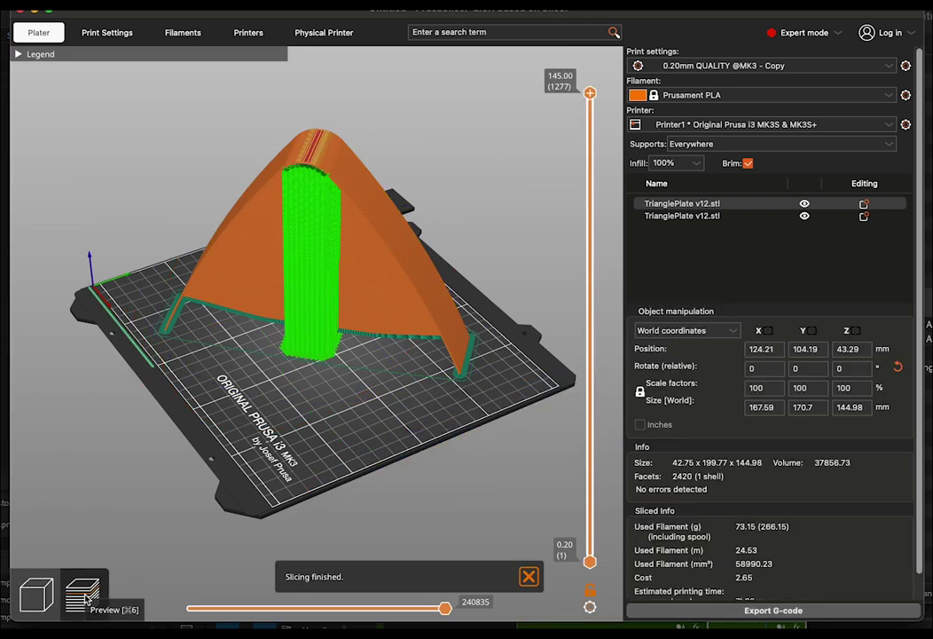